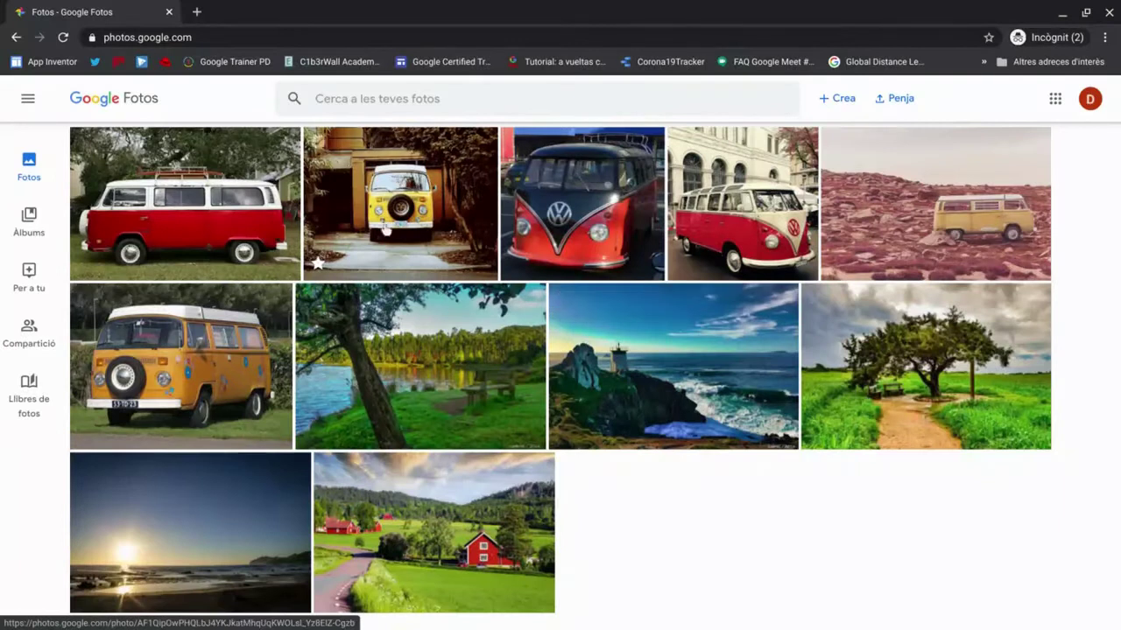
- Share the Furgos album with the suggested contact, including the message "Aquí tens"
left_click(33, 227)
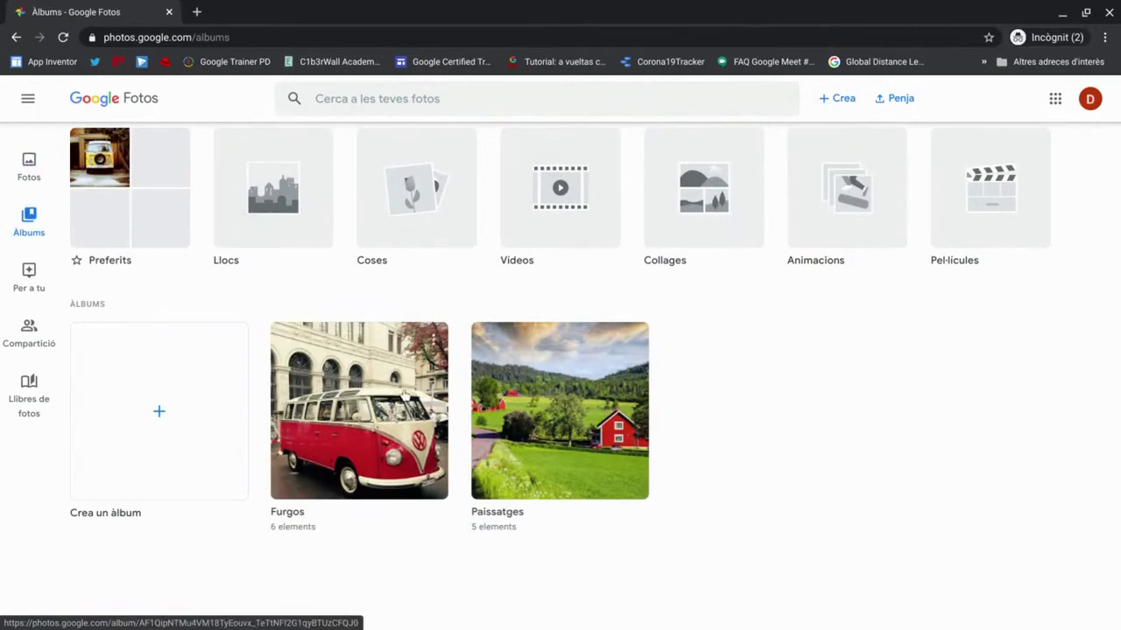
left_click(433, 349)
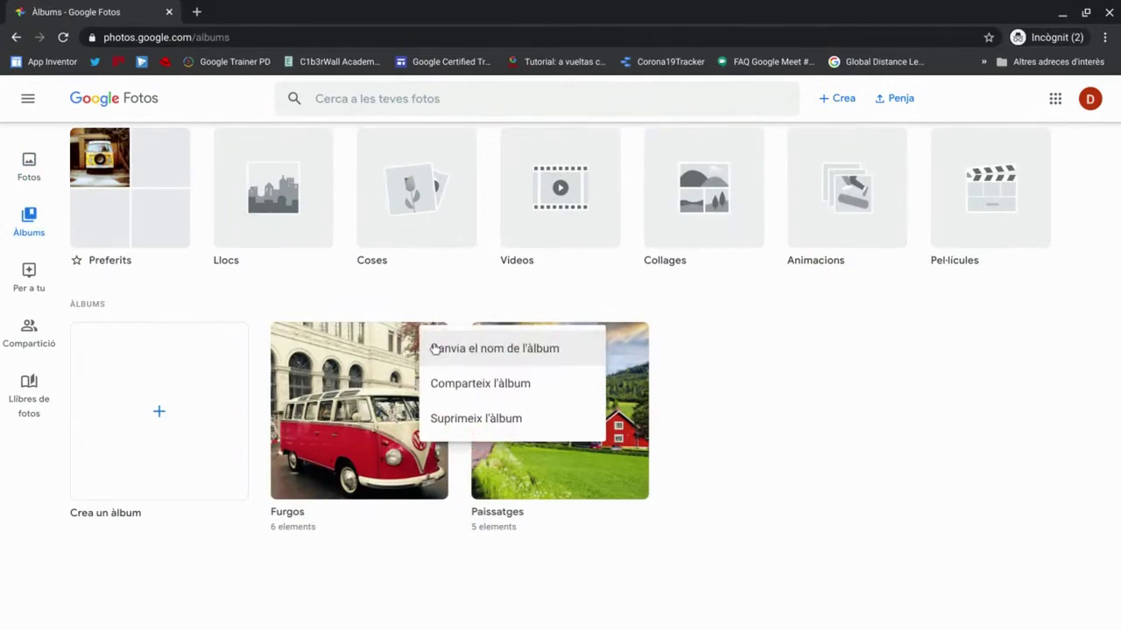
left_click(446, 394)
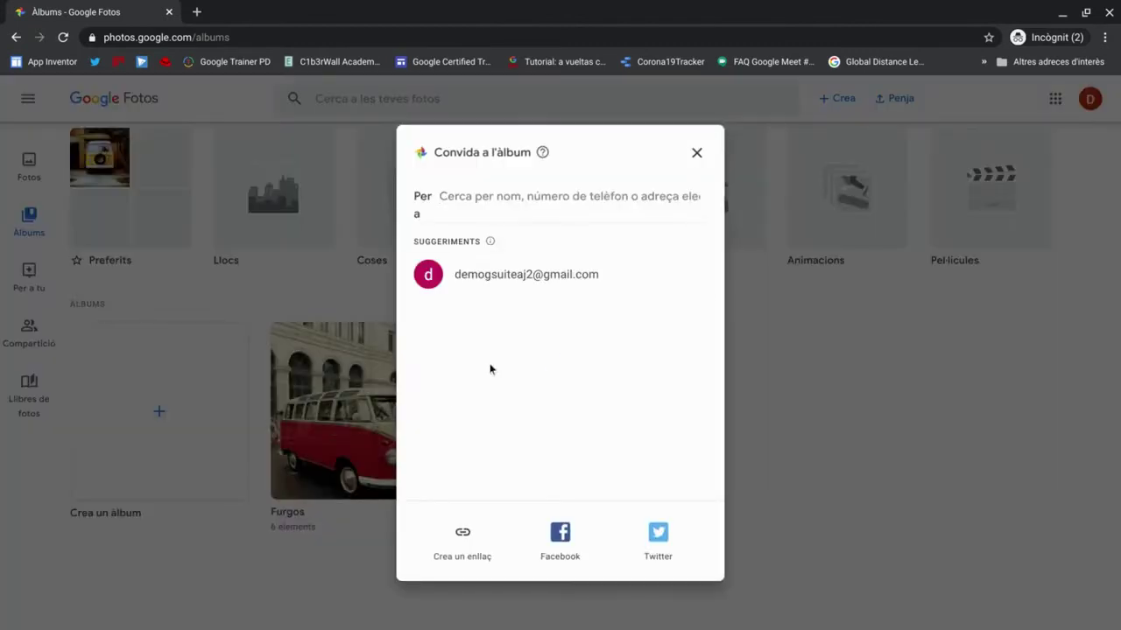
left_click(490, 282)
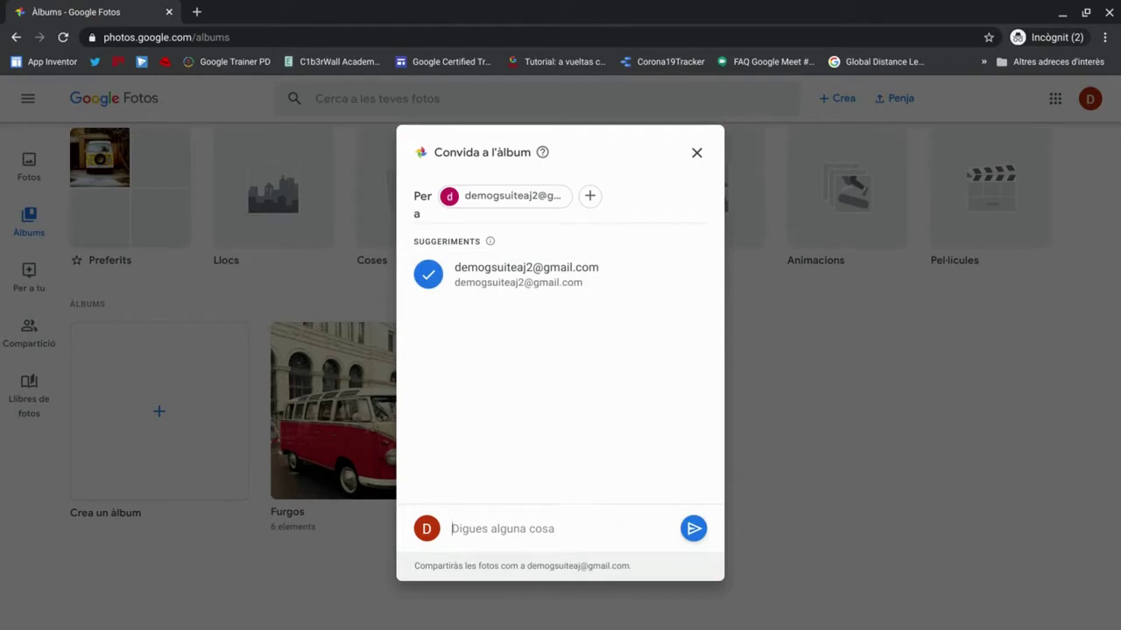
type("Aquí tens")
left_click(696, 530)
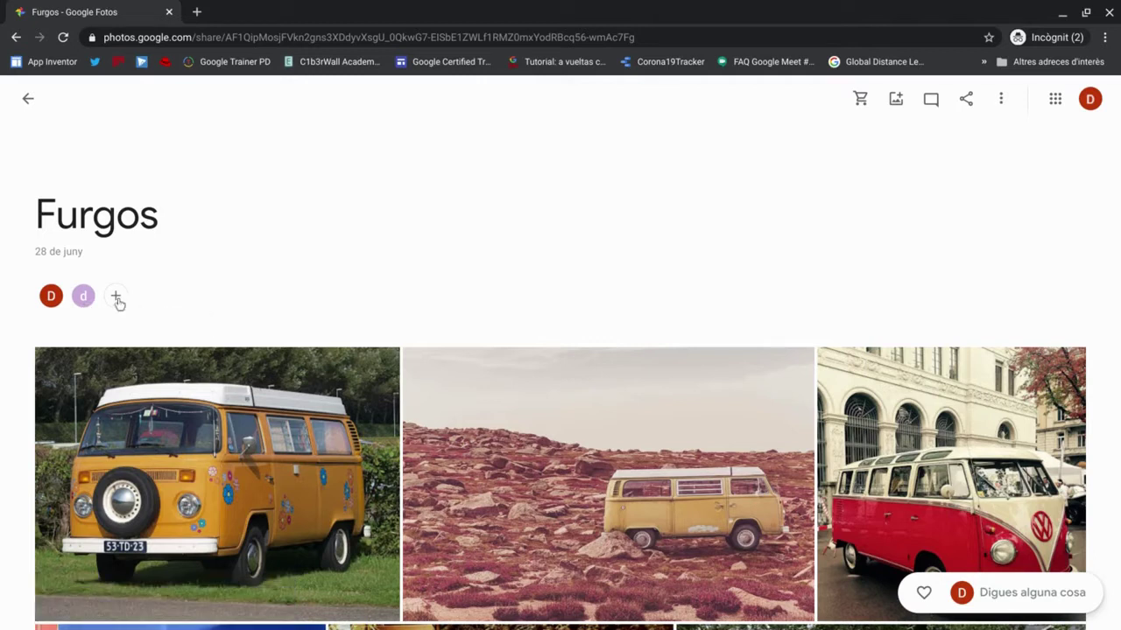
- Examine the options for inviting more people to the Furgos album, without inviting anyone
left_click(116, 297)
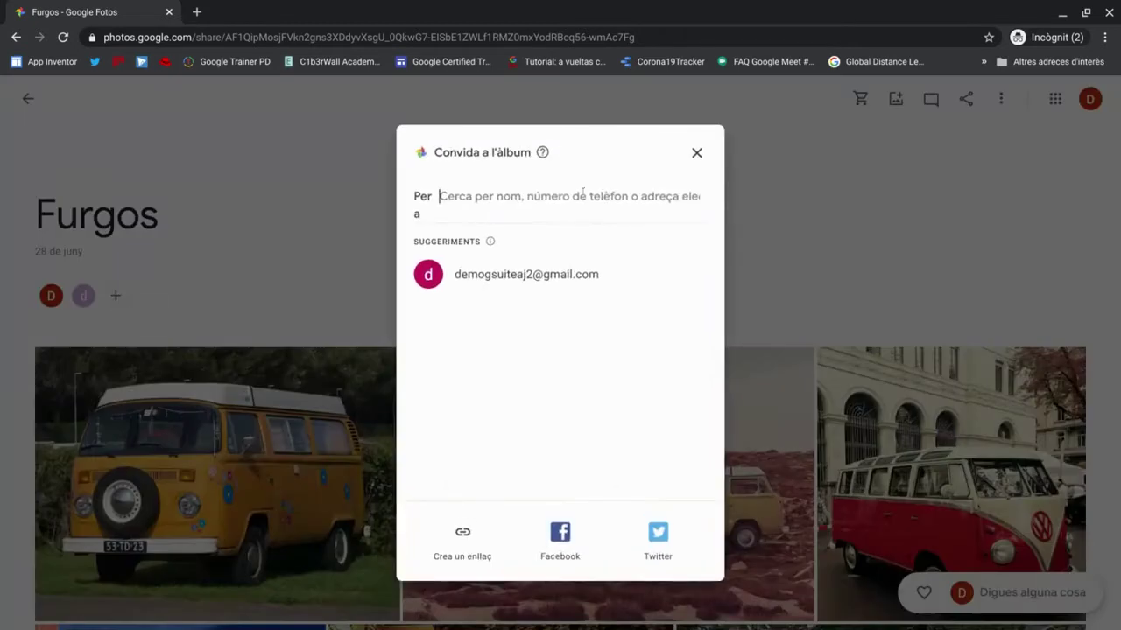
left_click(692, 155)
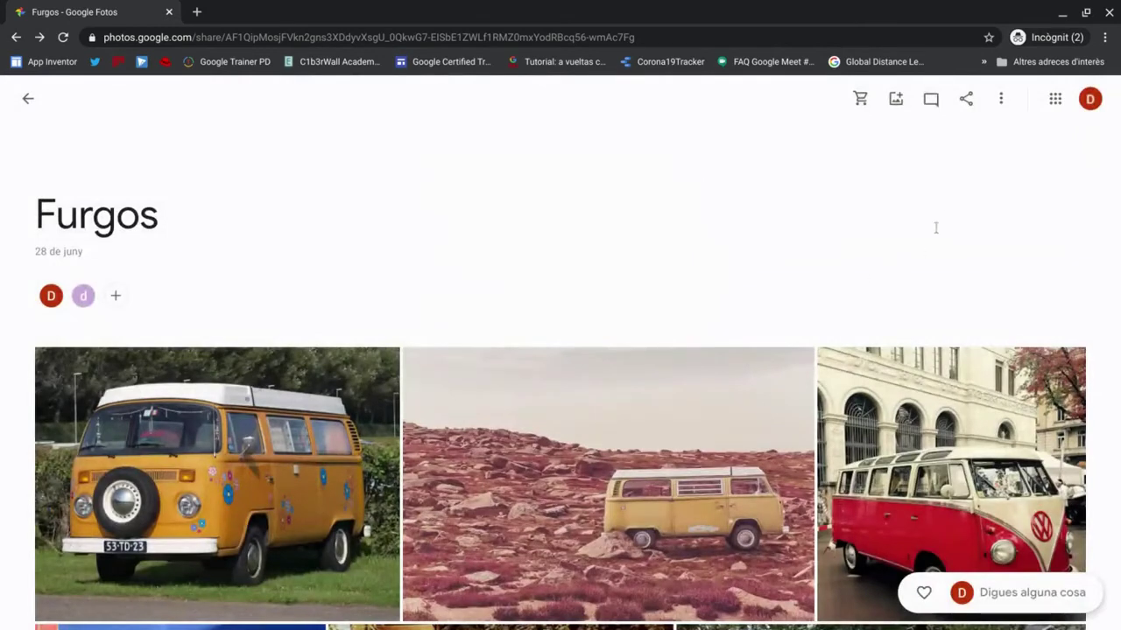
left_click(965, 101)
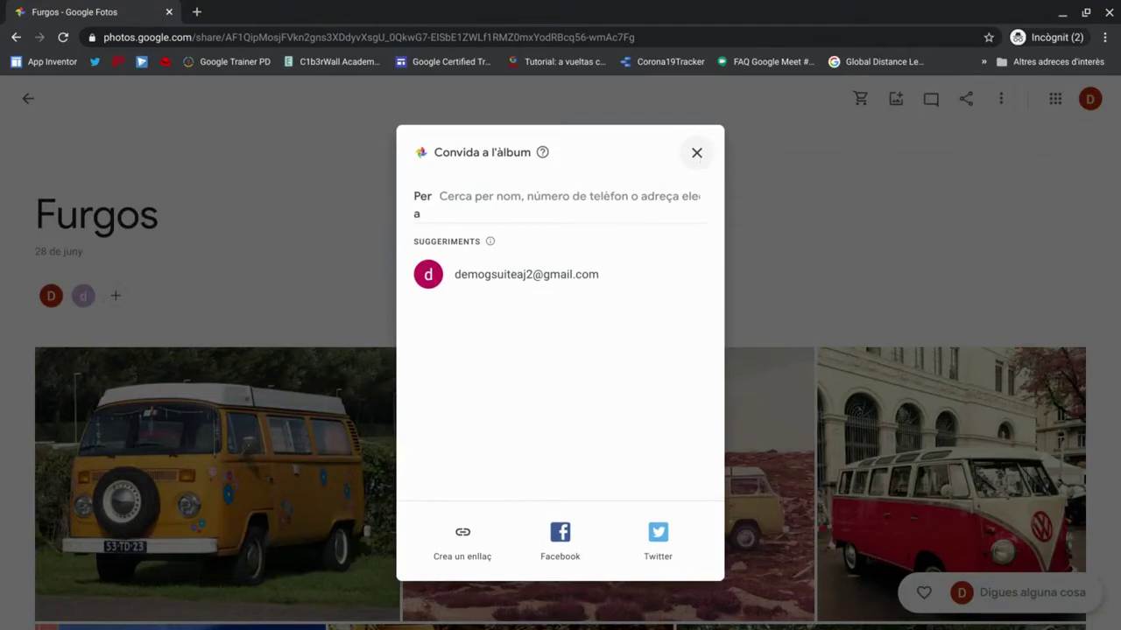
left_click(696, 154)
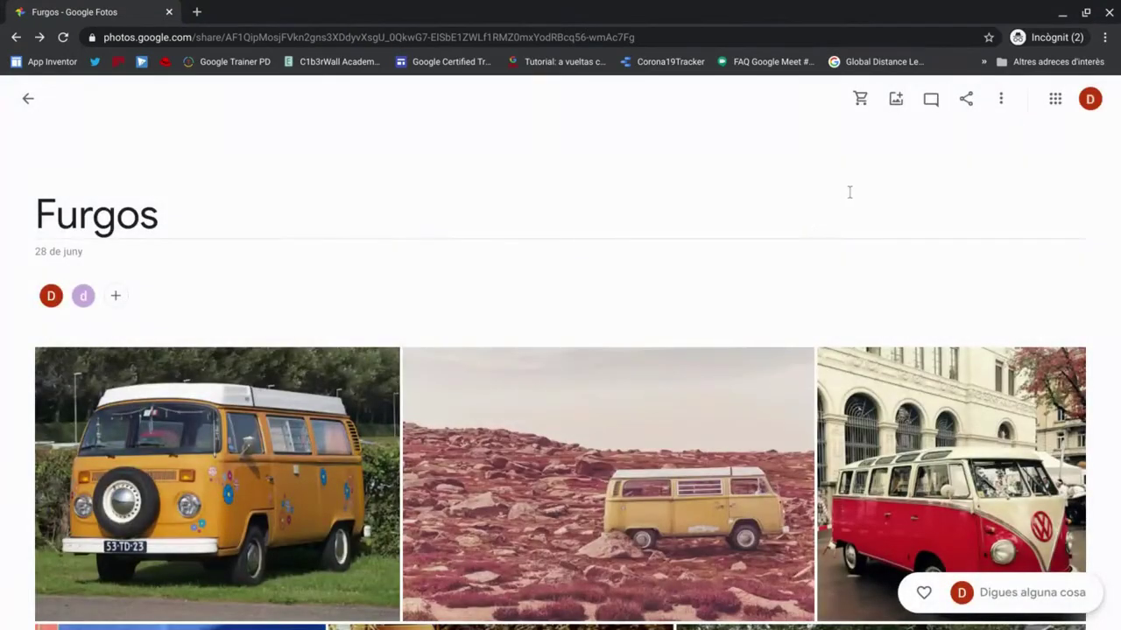
- Try selecting the lake photo for the Furgos album, deselect it and finish without adding any photo
left_click(895, 114)
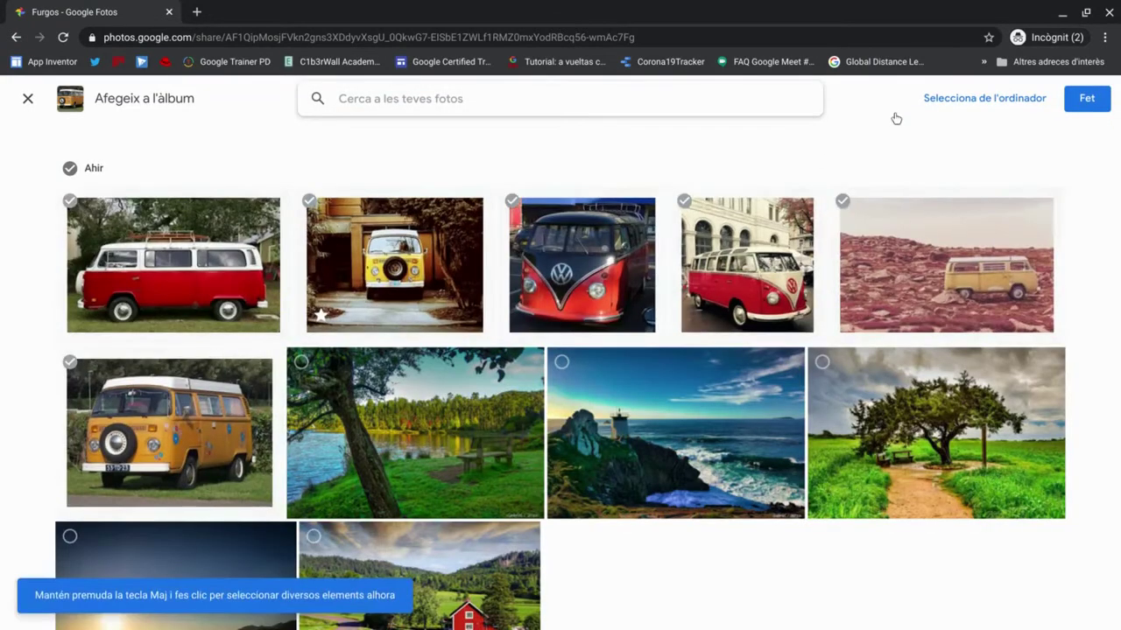
left_click(438, 445)
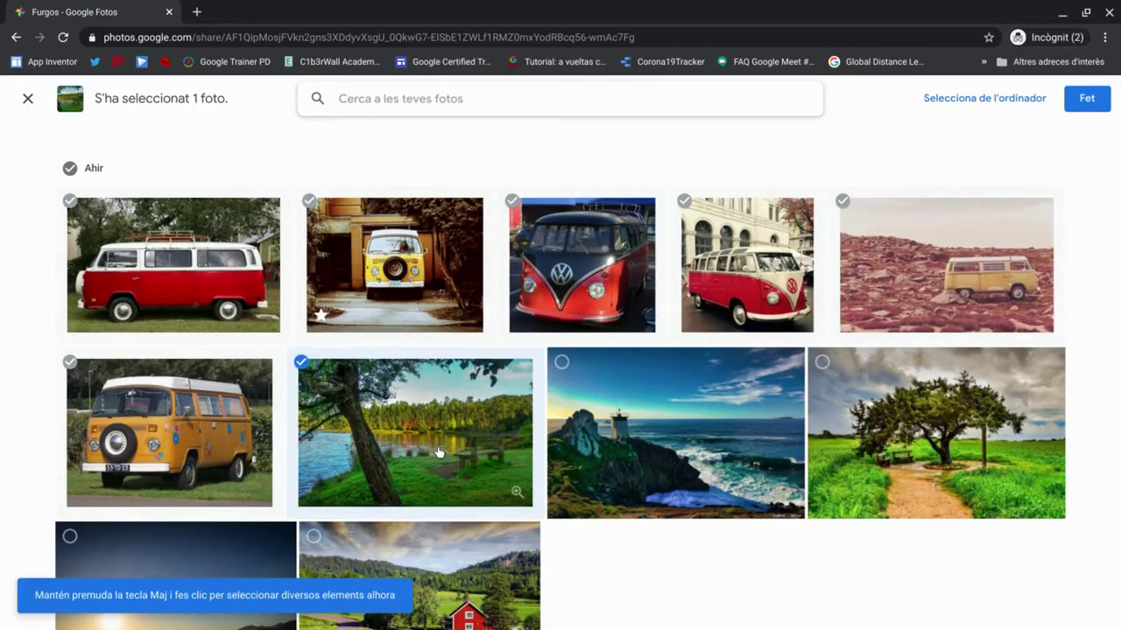
left_click(503, 366)
left_click(461, 399)
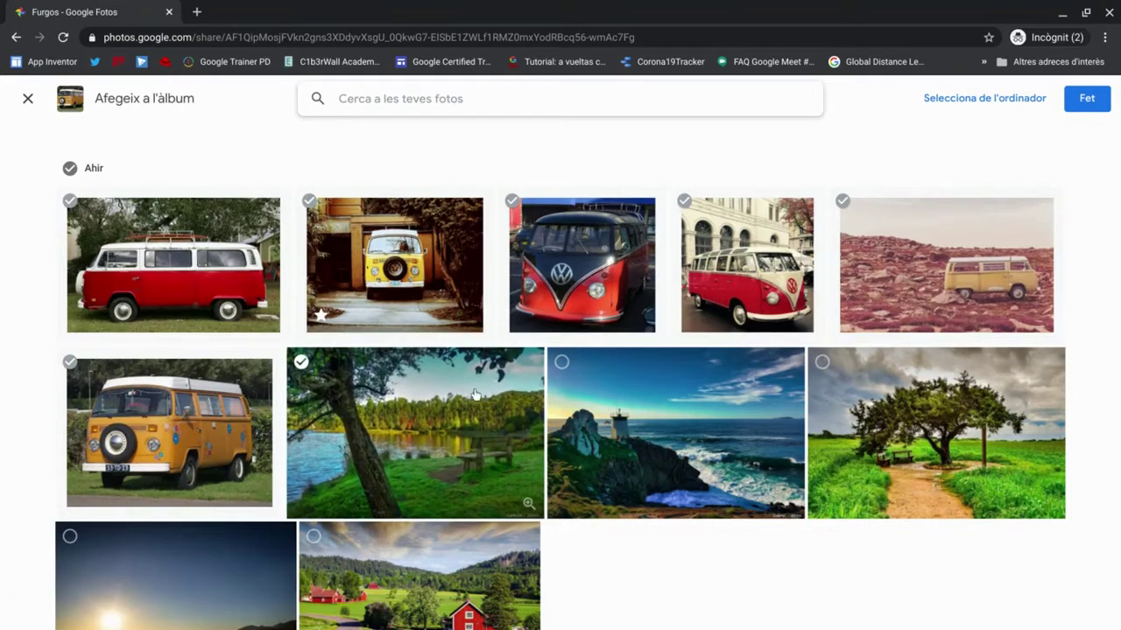
left_click(1076, 102)
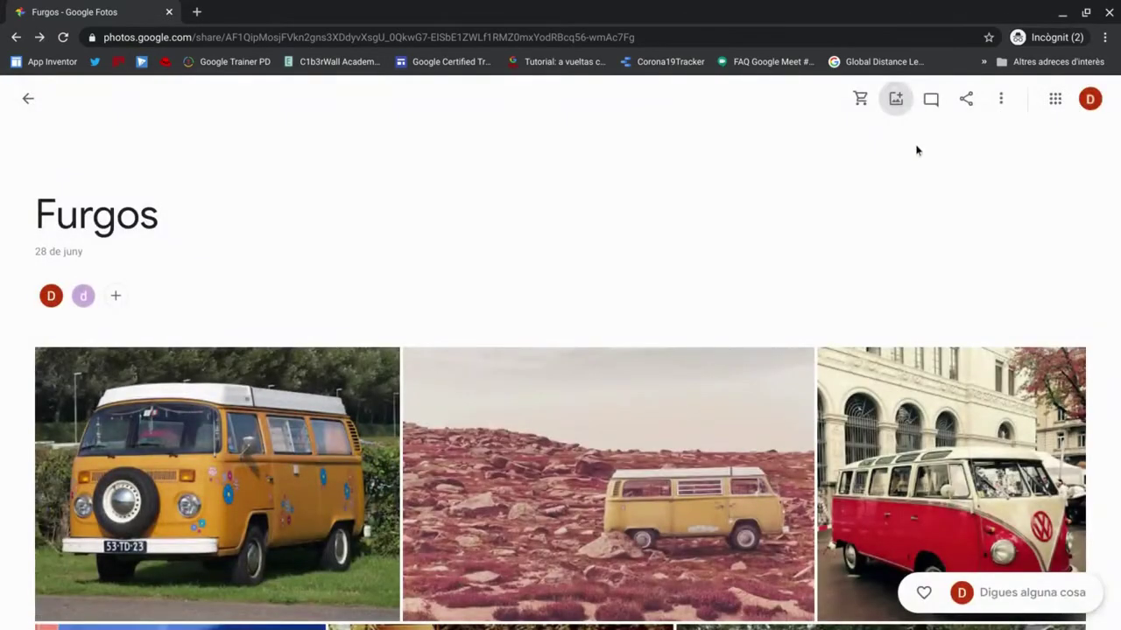
- Start a photo book from the Furgos album and review its low-resolution image warnings and pages
left_click(859, 109)
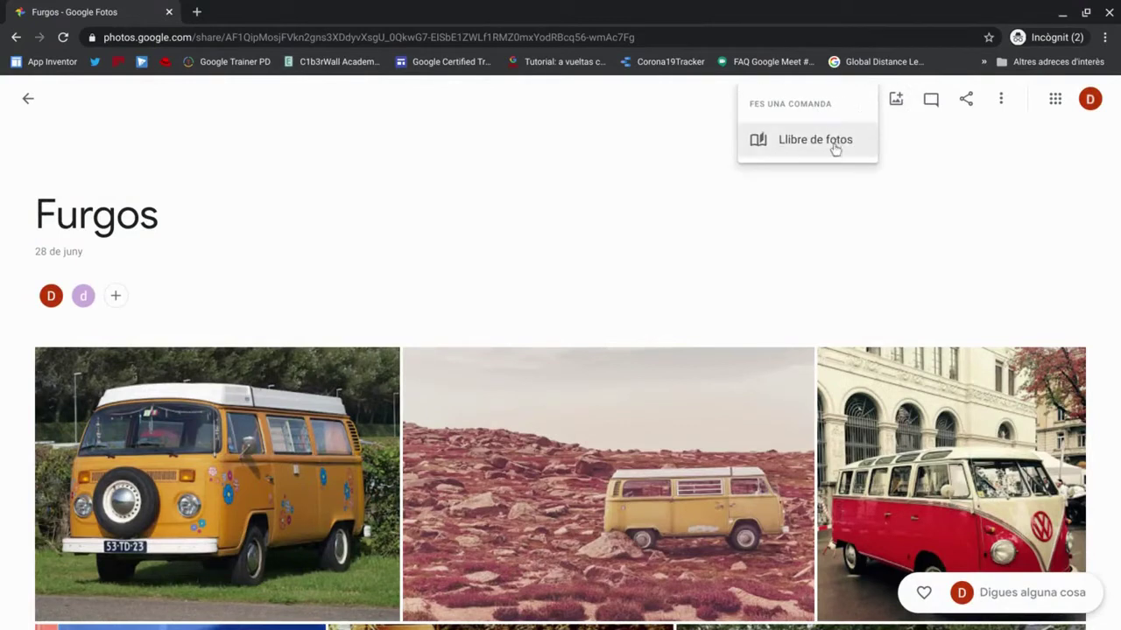
left_click(835, 150)
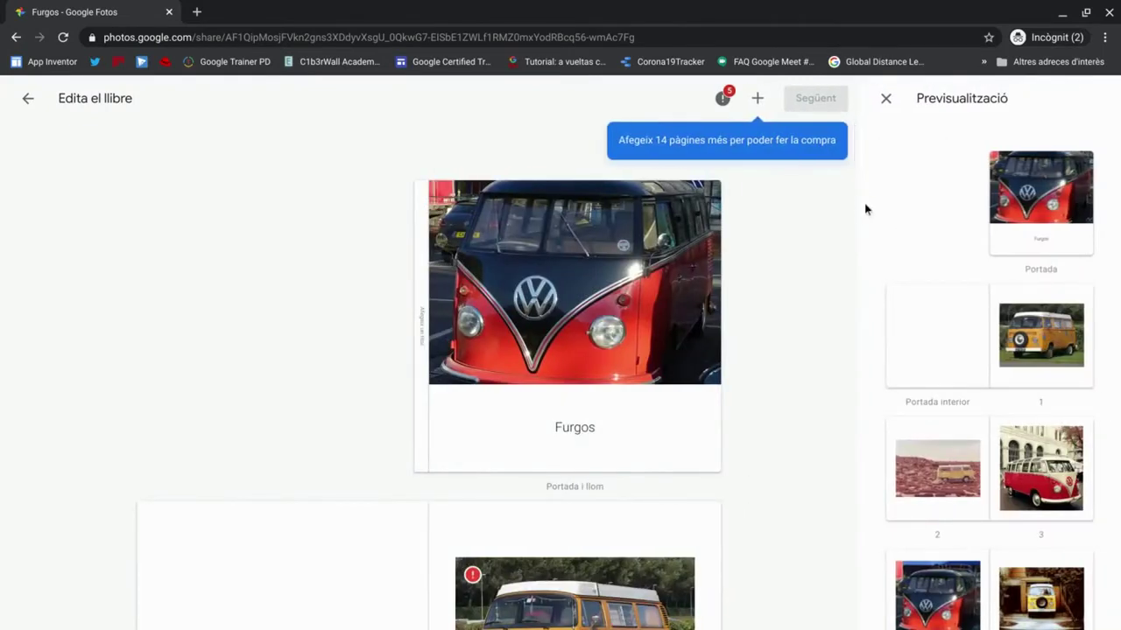
left_click(722, 98)
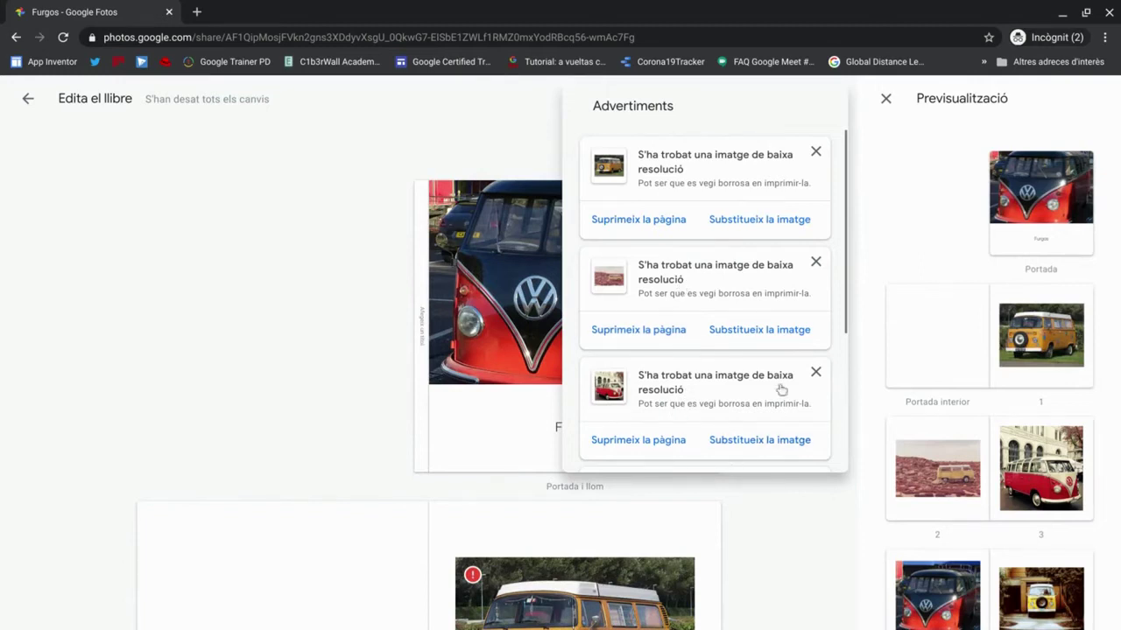
scroll(780, 389, "down", 3)
left_click(789, 500)
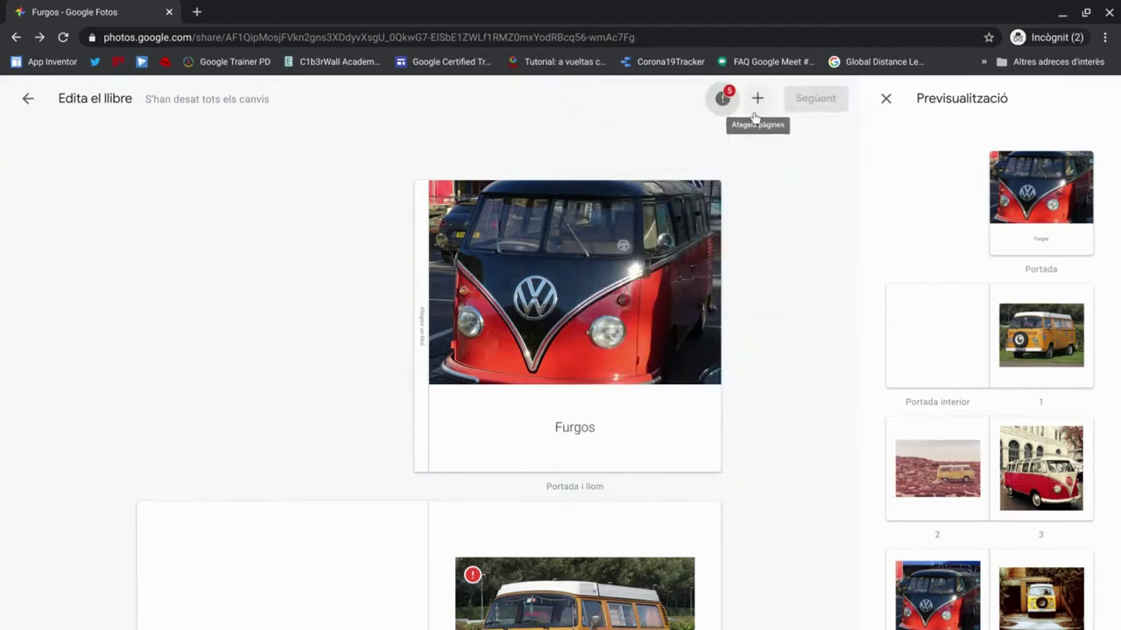
scroll(786, 287, "down", 1)
scroll(977, 278, "down", 3)
scroll(985, 307, "down", 2)
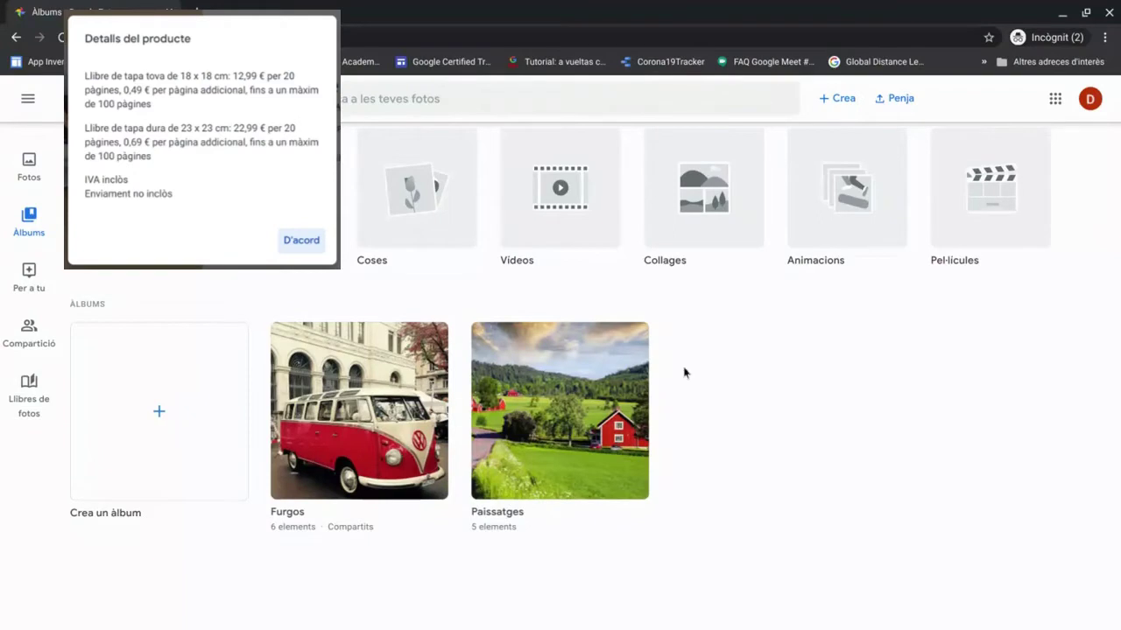
- Go to the photo books section and view several of the sample book images
left_click(33, 412)
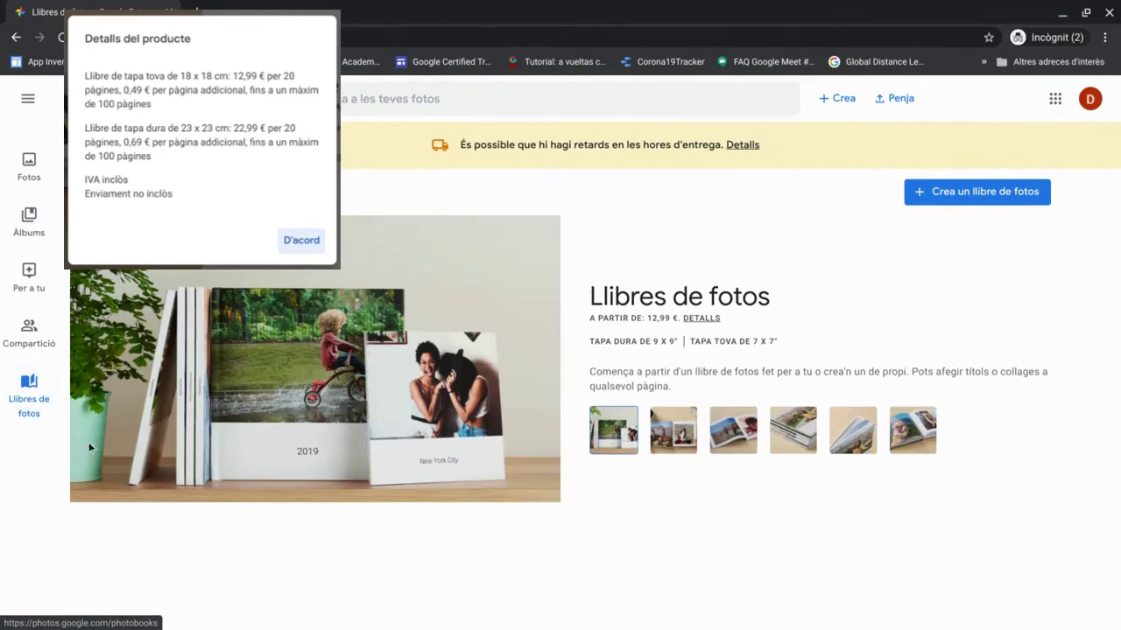
left_click(687, 448)
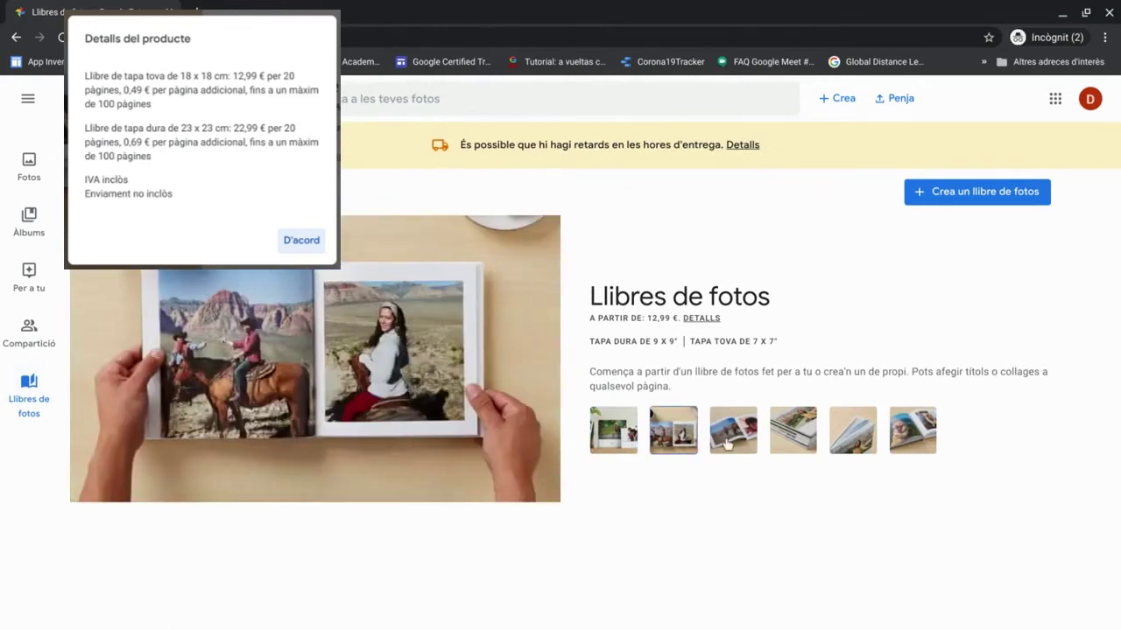
left_click(728, 445)
left_click(803, 436)
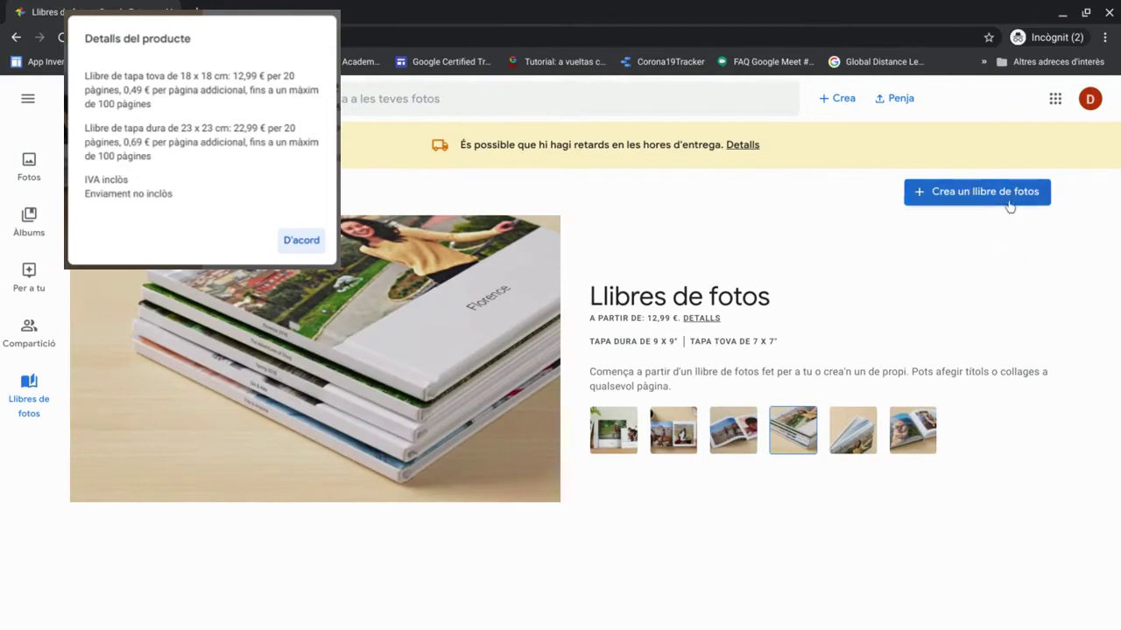
- Create a new photo book with the yellow van, lighthouse coast, beach sunset, rocky landscape van and red-and-white van in the garden
left_click(984, 211)
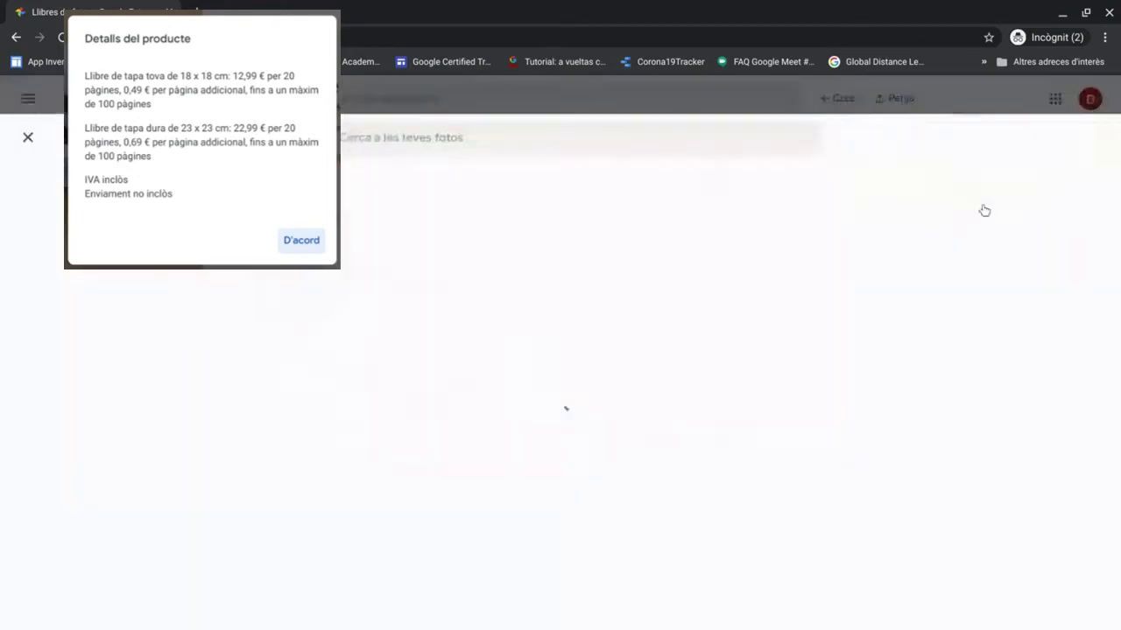
left_click(308, 200)
left_click(561, 362)
left_click(256, 541)
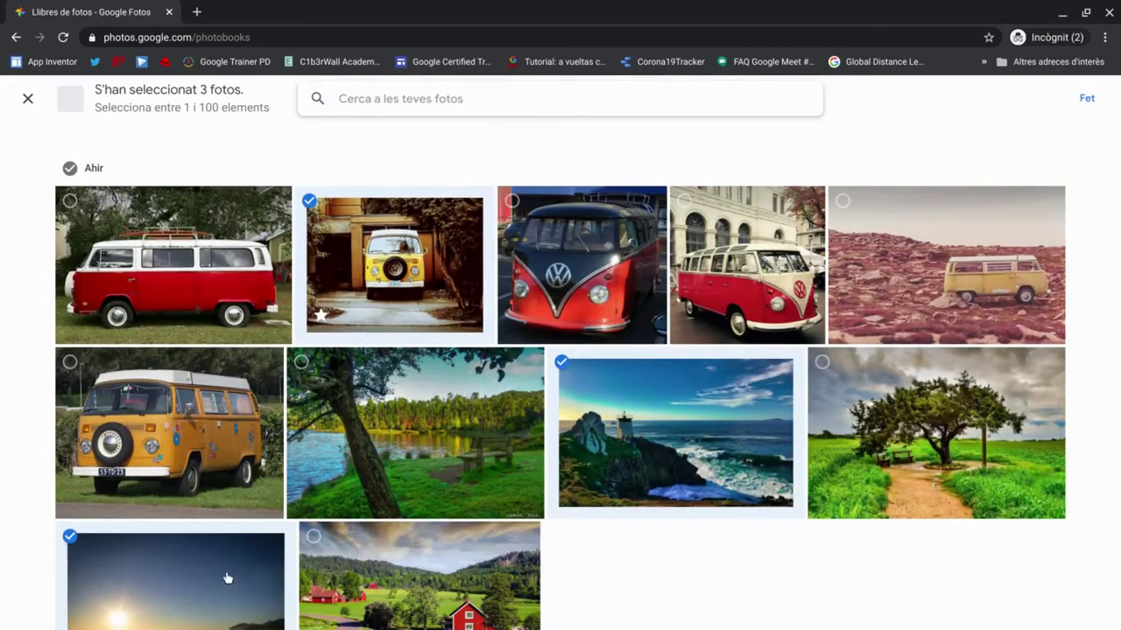
left_click(931, 313)
left_click(202, 251)
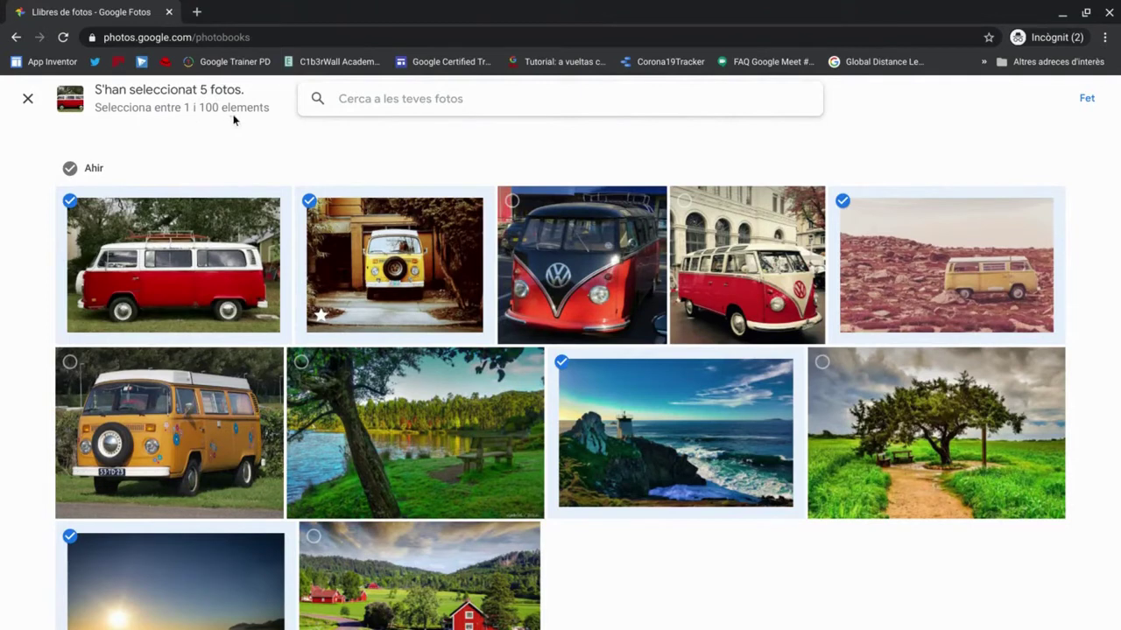
left_click(1084, 100)
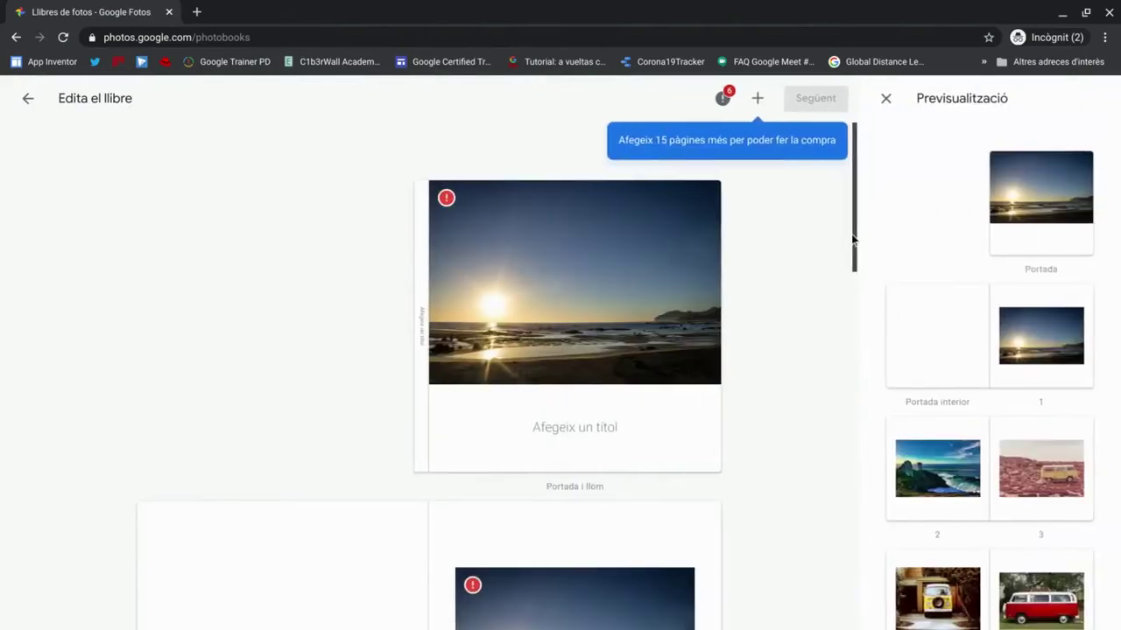
- Try the second and third single-photo layouts for the lighthouse coast photo on page 2
scroll(802, 280, "down", 5)
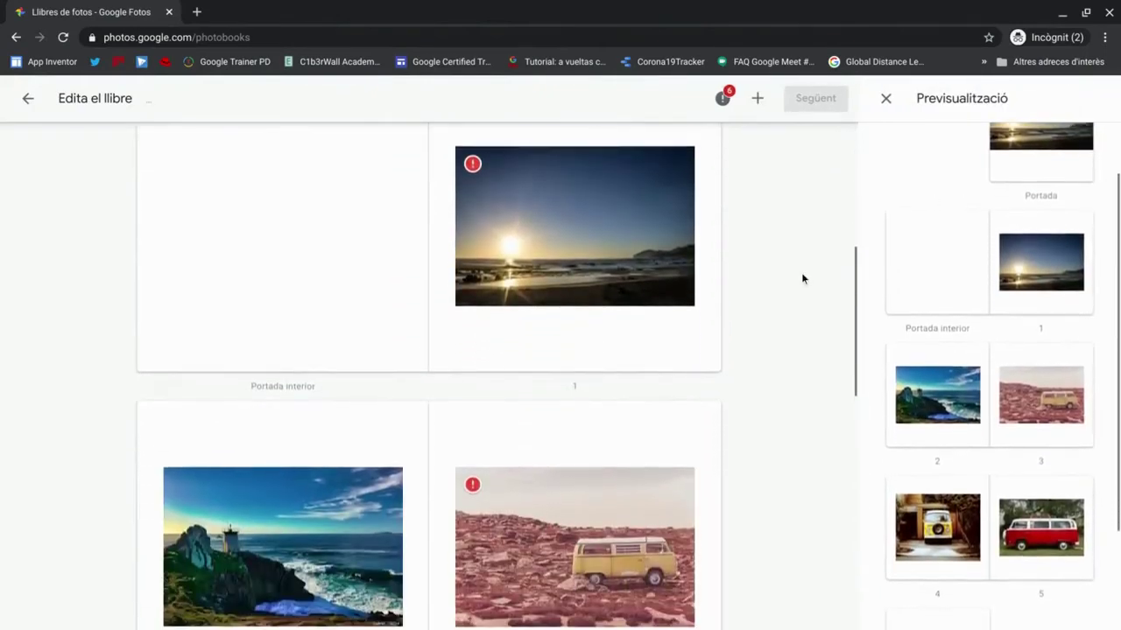
left_click(504, 435)
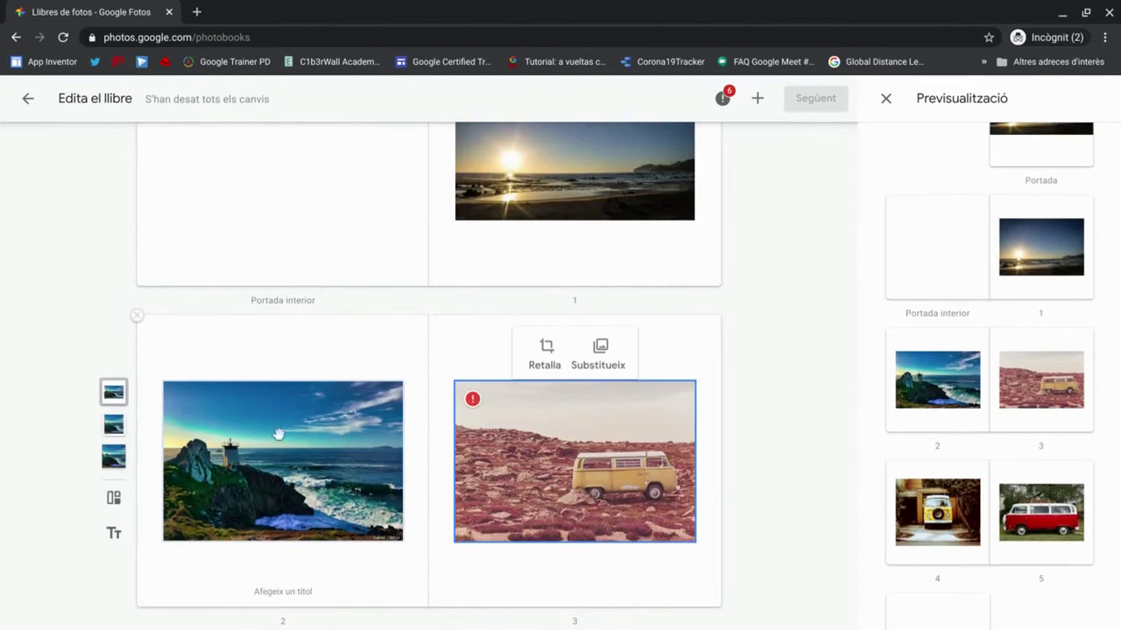
left_click(105, 425)
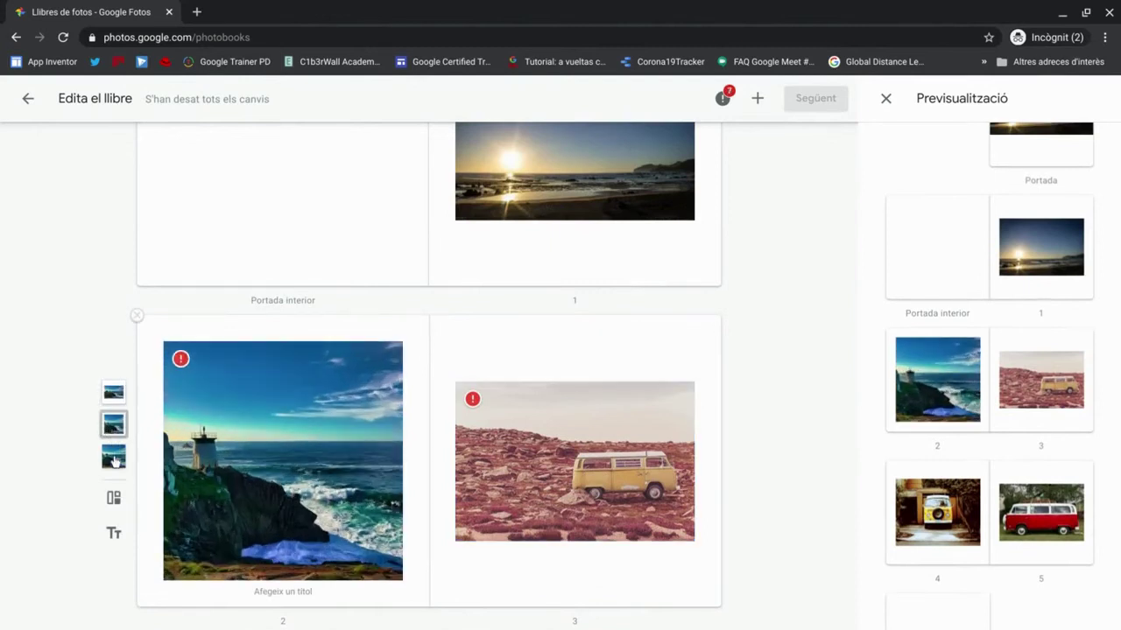
left_click(114, 458)
- Add the red-and-white van in the garden and the orange van photos to page 2, allowing duplicates
left_click(114, 499)
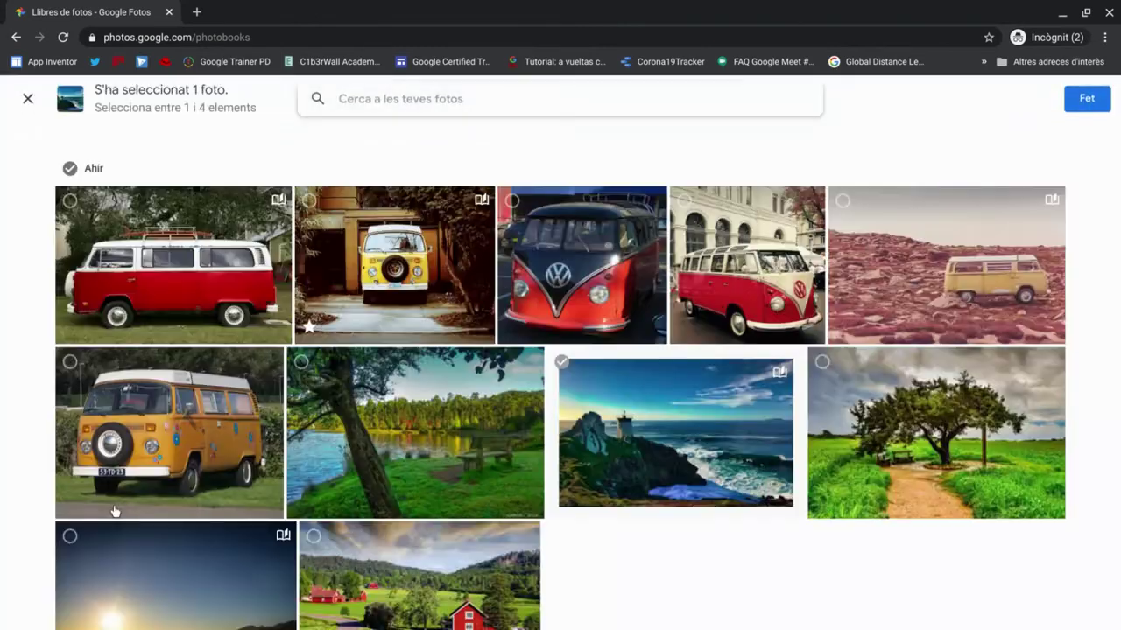
left_click(166, 289)
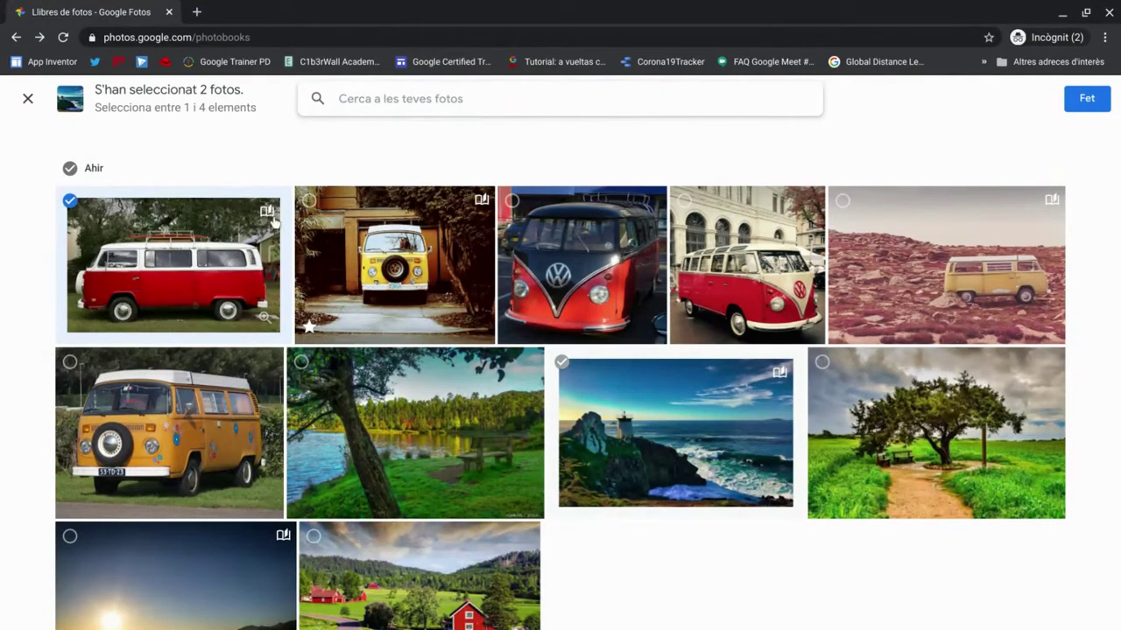
left_click(167, 429)
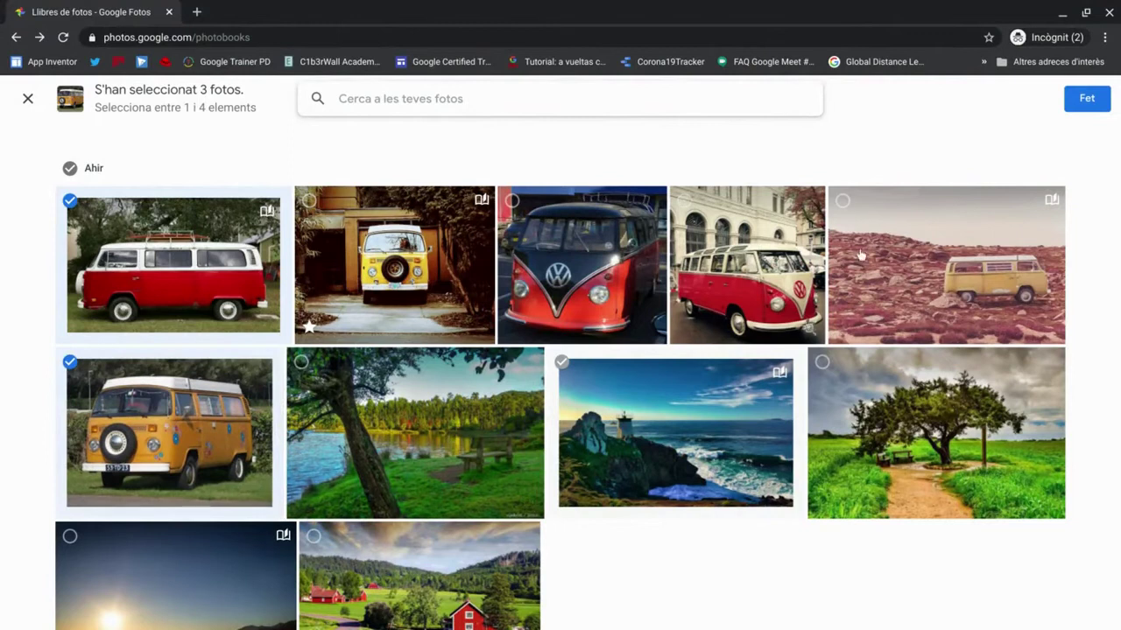
left_click(1086, 98)
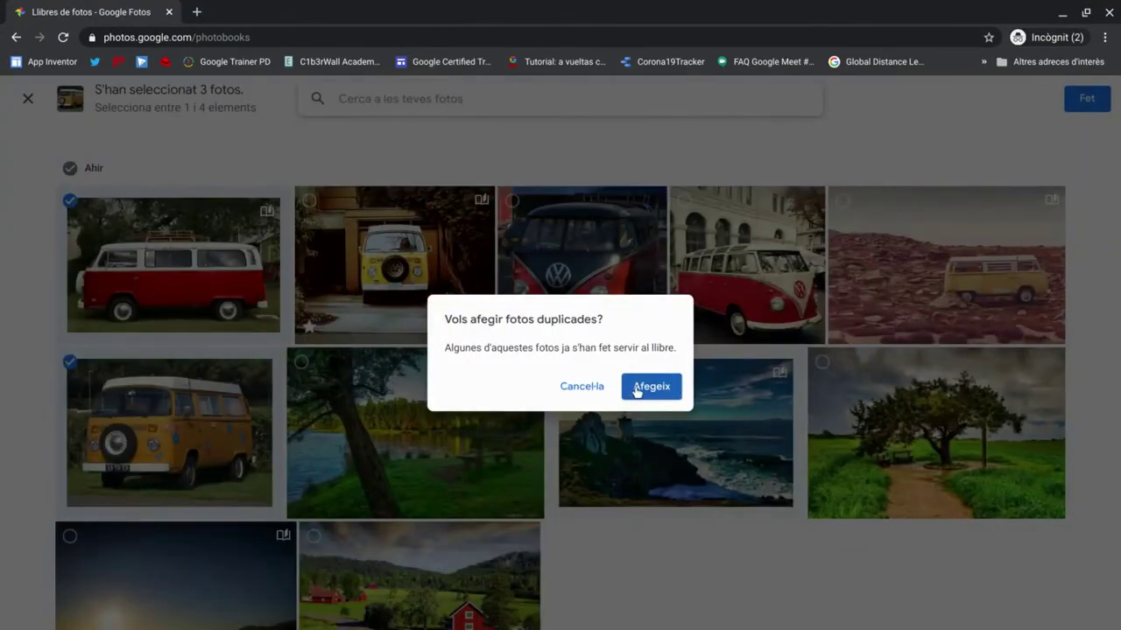
left_click(637, 389)
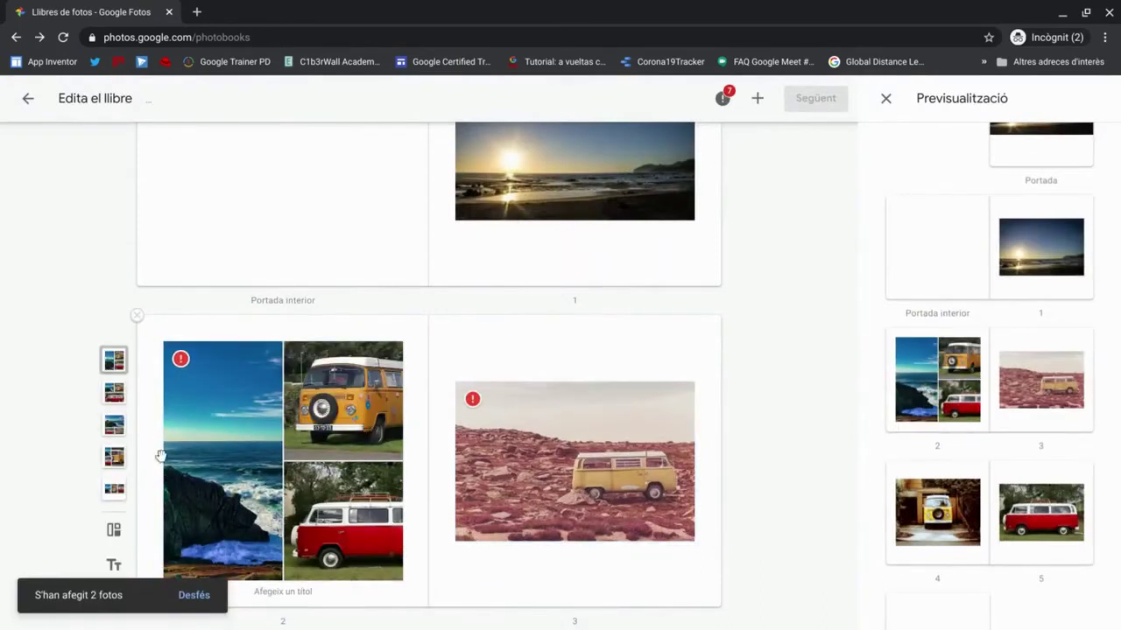
- Try the other three-photo collage layouts on page 2 and apply the one with the lighthouse coast large above the two vans
left_click(112, 396)
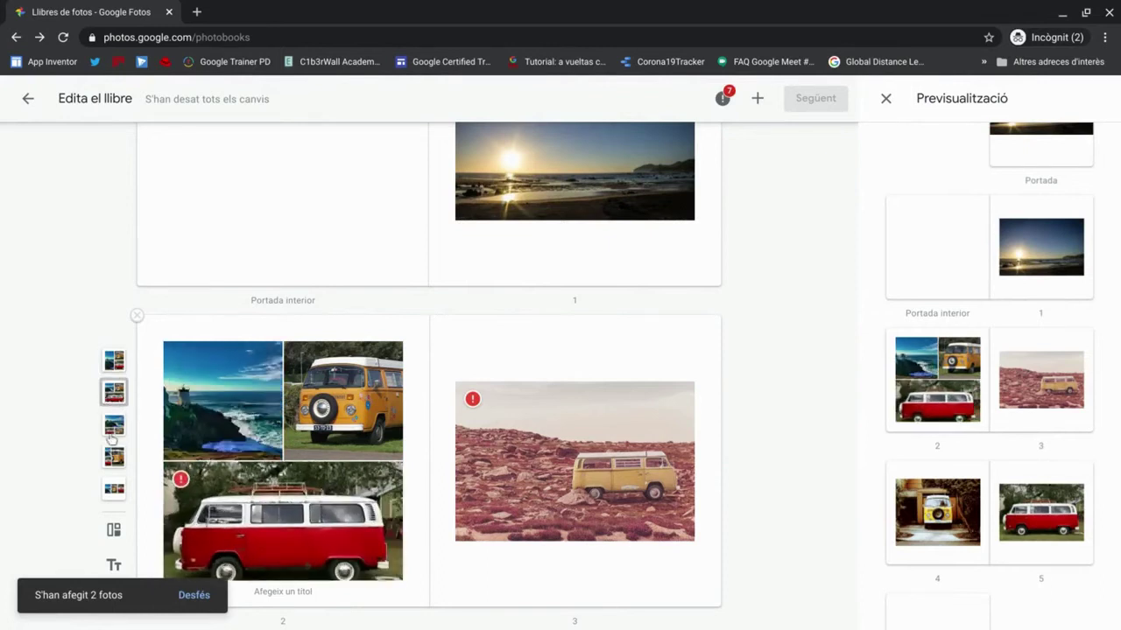
left_click(114, 429)
left_click(114, 457)
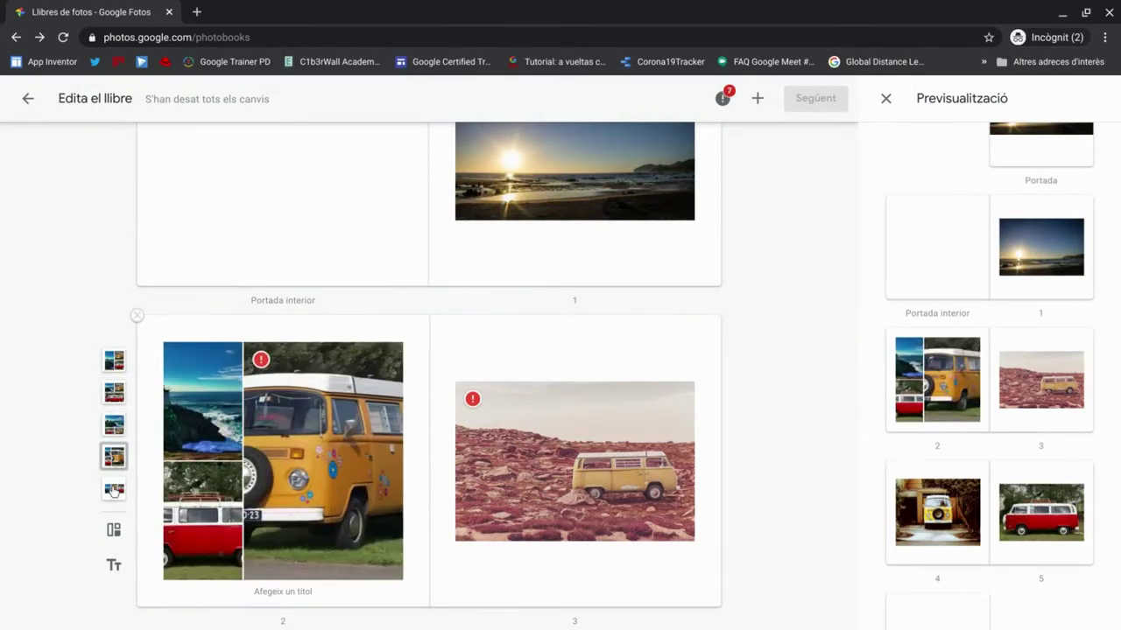
left_click(113, 490)
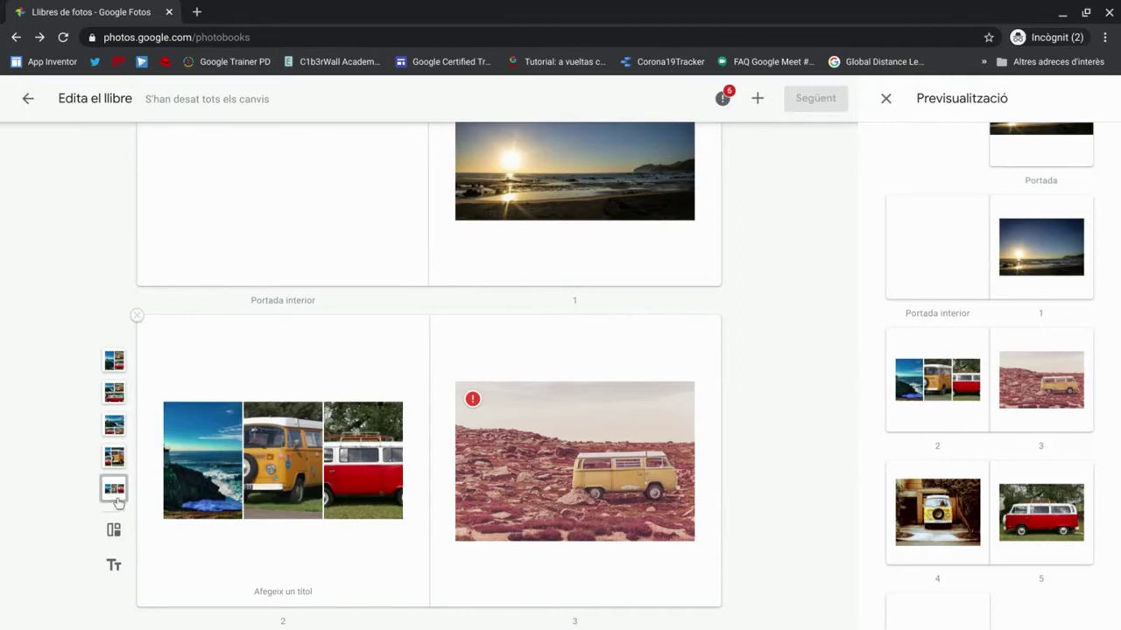
left_click(112, 424)
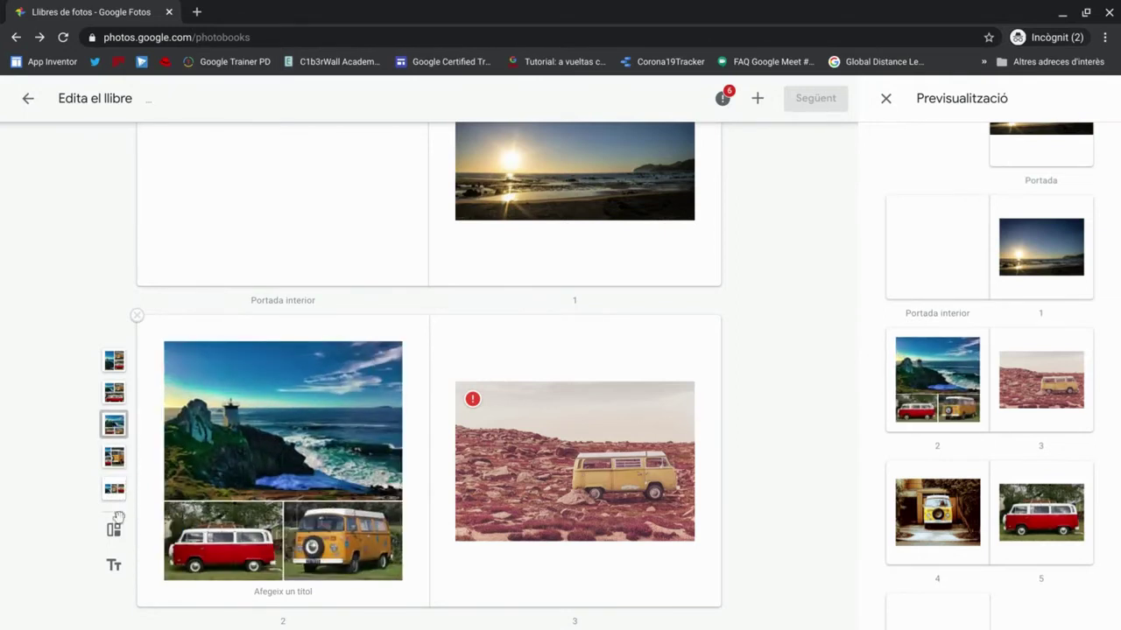
- Caption the photo collage on page 2 "Vacances"
left_click(282, 591)
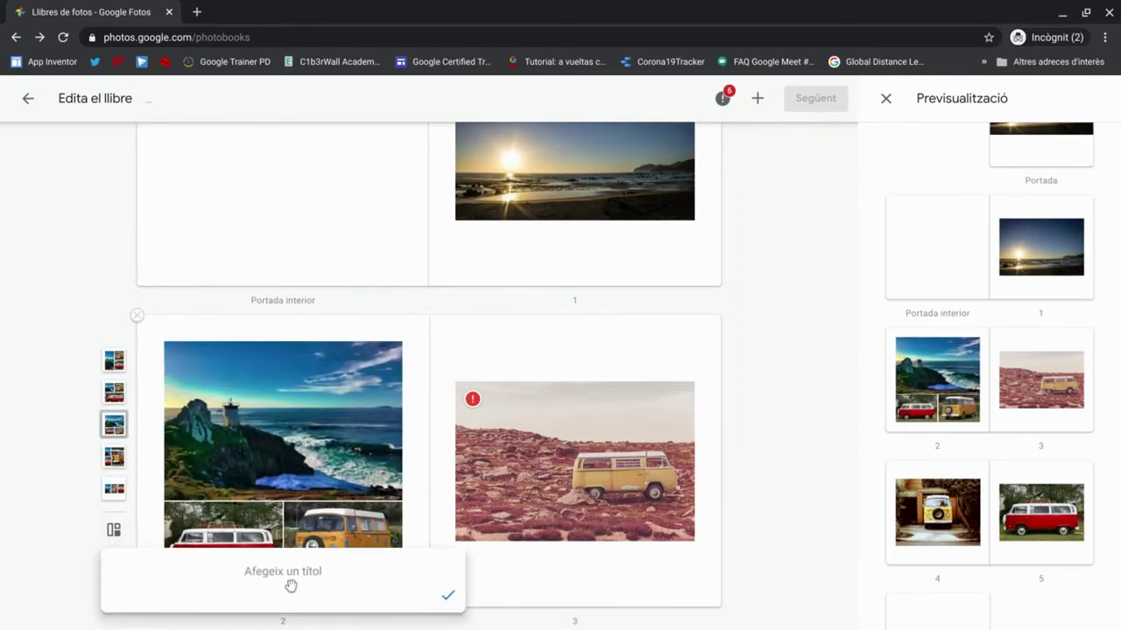
type("Vacances")
key("Return")
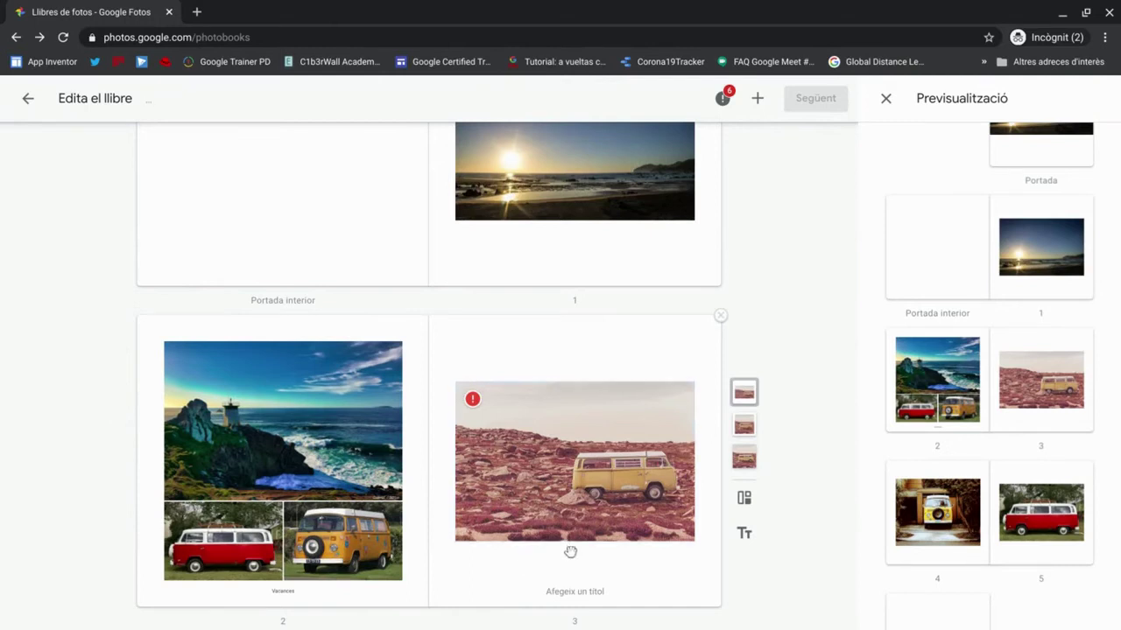
- Title the book's front cover "Vacances d'estiu"
scroll(629, 481, "up", 4)
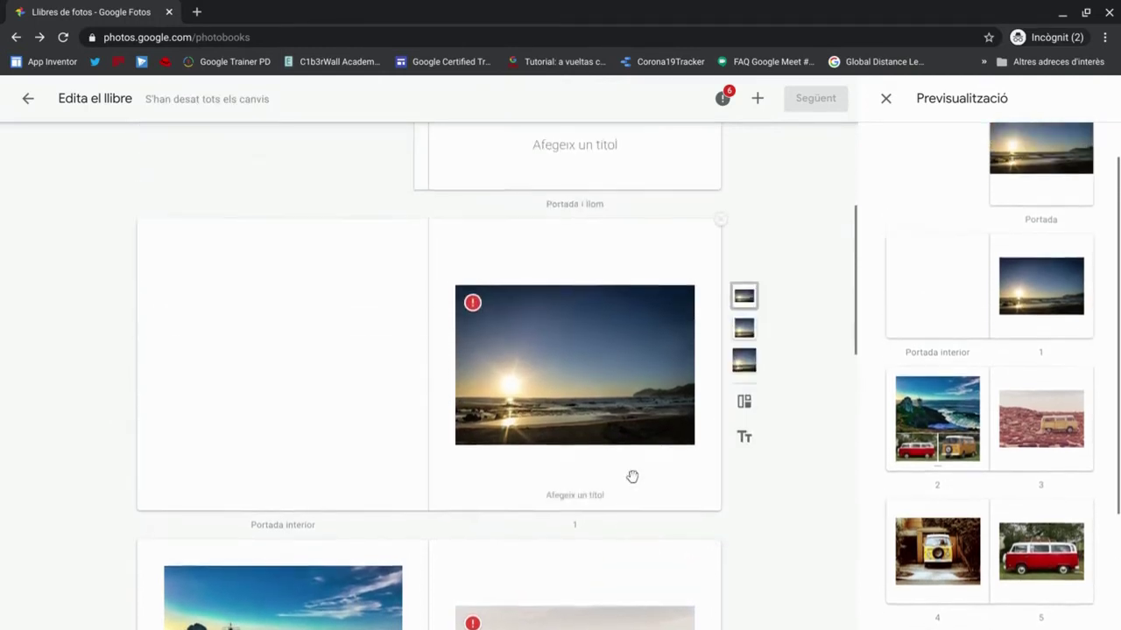
scroll(628, 452, "up", 2)
left_click(625, 427)
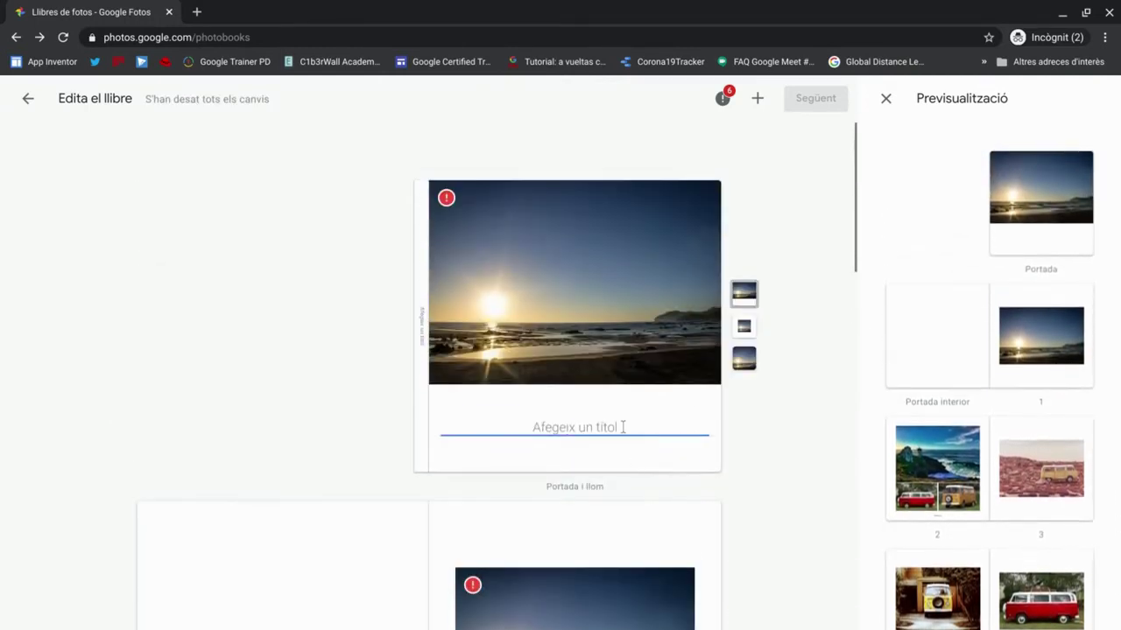
type("Vacanc")
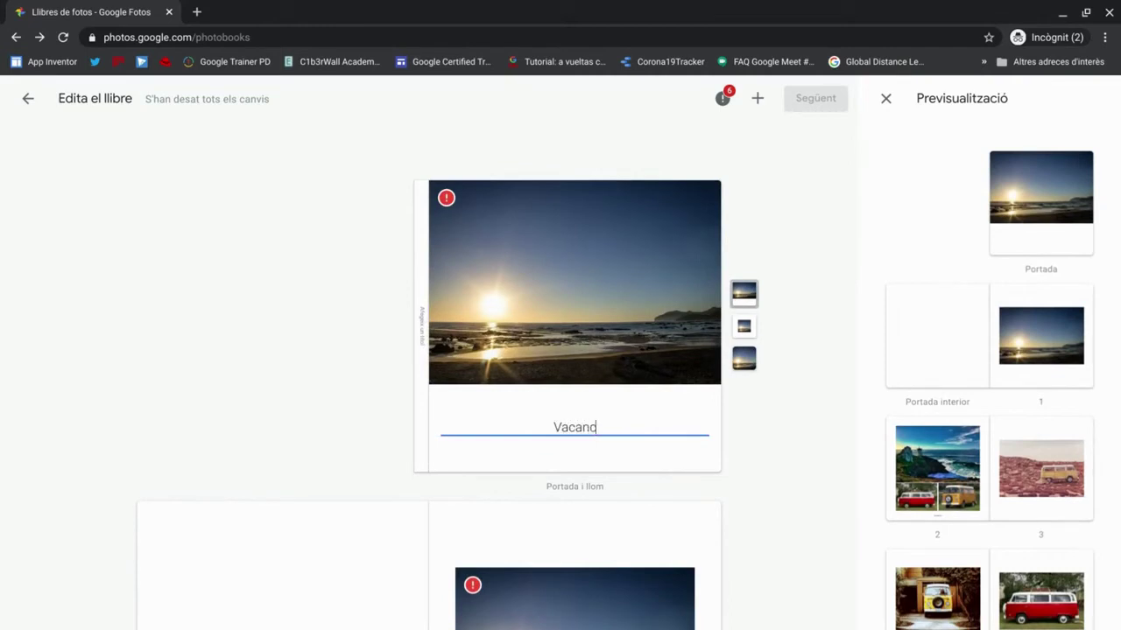
type("es d'estiu")
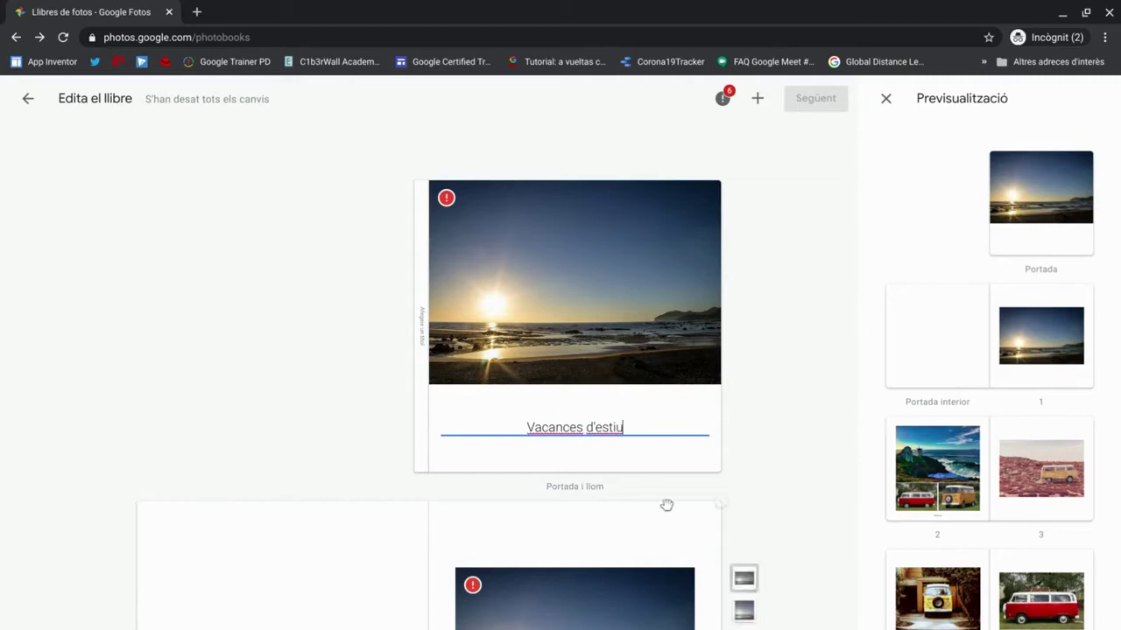
key("Return")
- Try the alternative cover layouts and apply the one where the beach sunset fills the whole cover
left_click(540, 429)
left_click(743, 359)
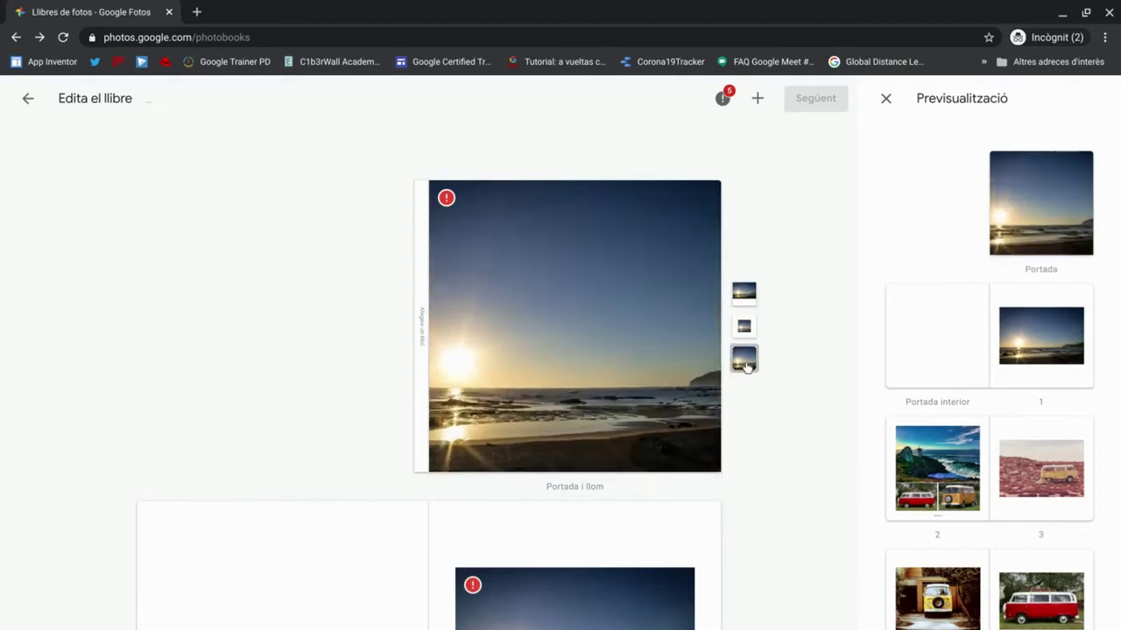
left_click(747, 331)
left_click(743, 359)
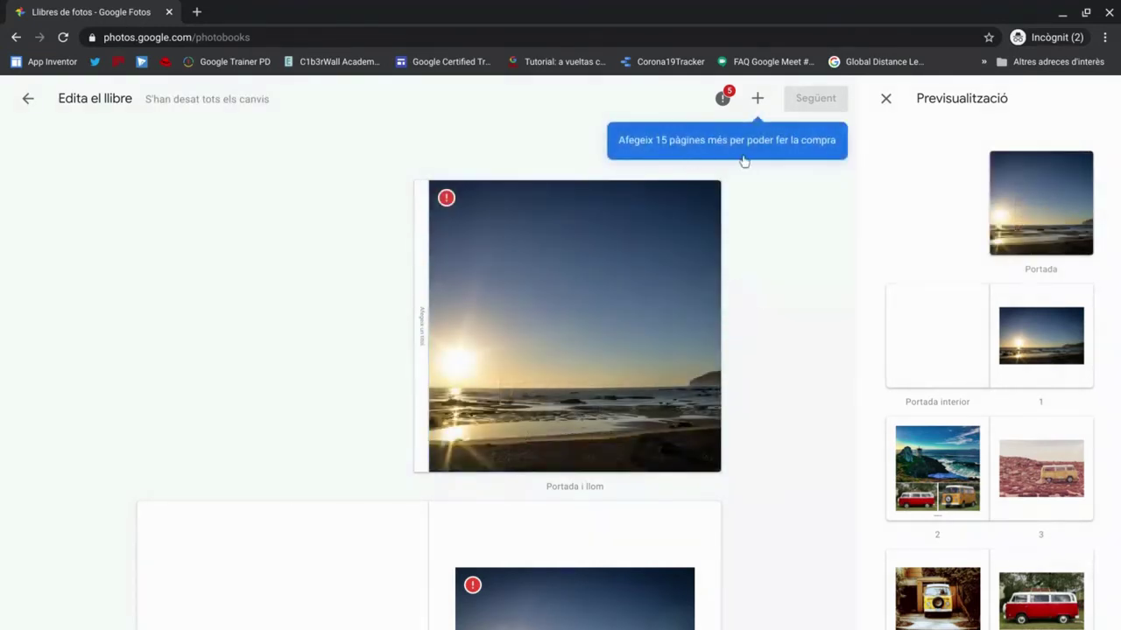
- Add new photo pages to the book with all eleven photos from 28 June, allowing duplicates
left_click(760, 107)
left_click(670, 105)
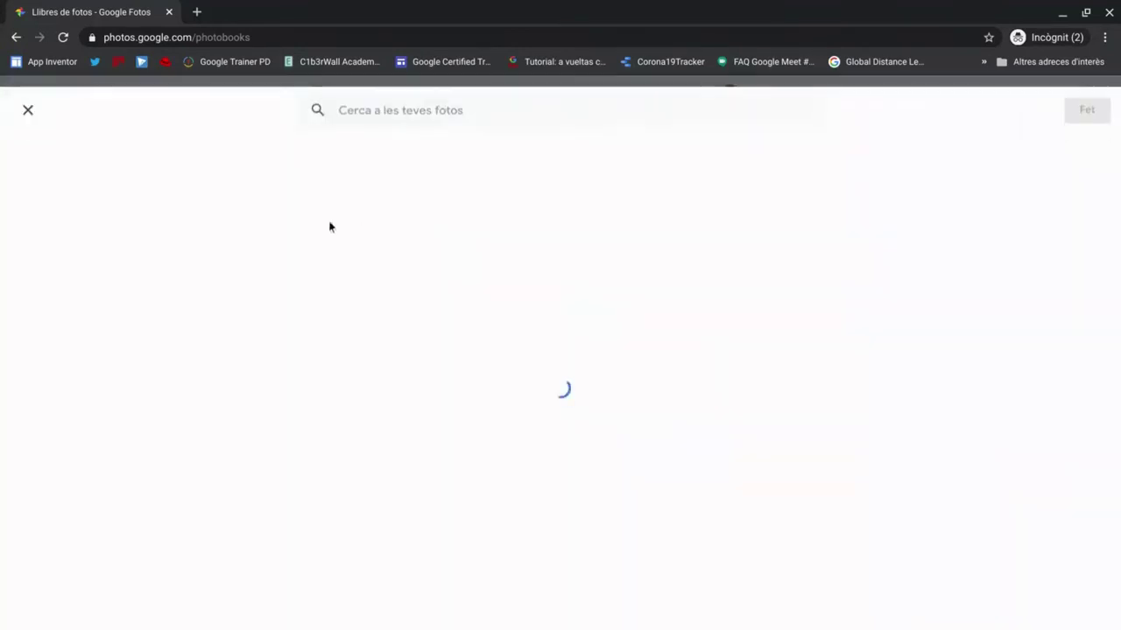
left_click(173, 262)
left_click(169, 429)
left_click(178, 569)
left_click(420, 574)
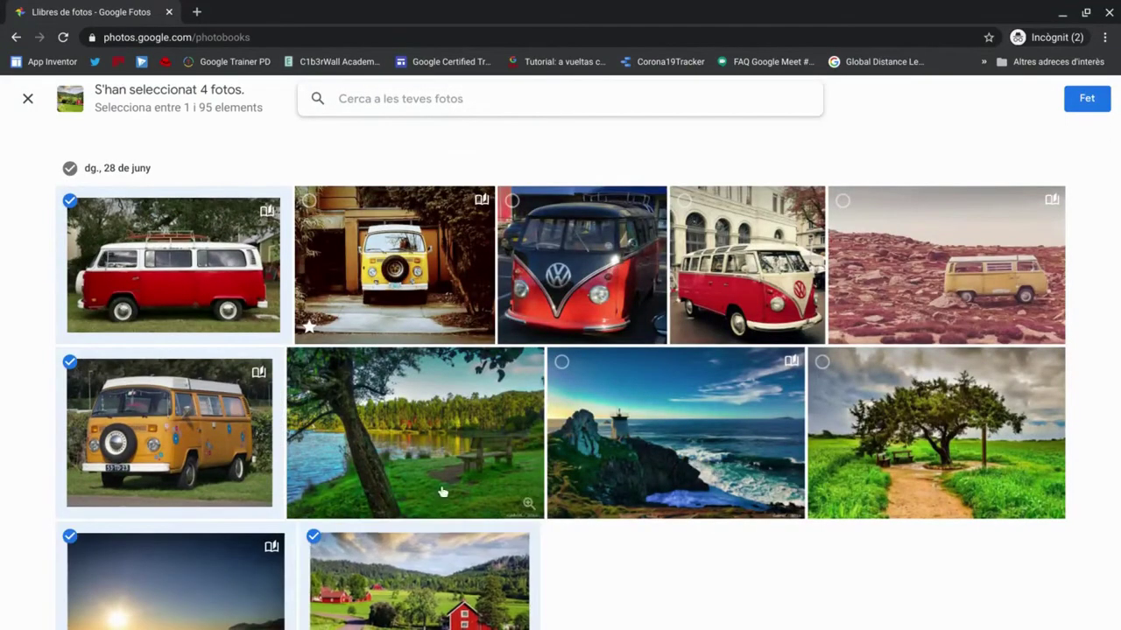
left_click(416, 433)
left_click(394, 262)
left_click(582, 263)
left_click(665, 412)
left_click(747, 263)
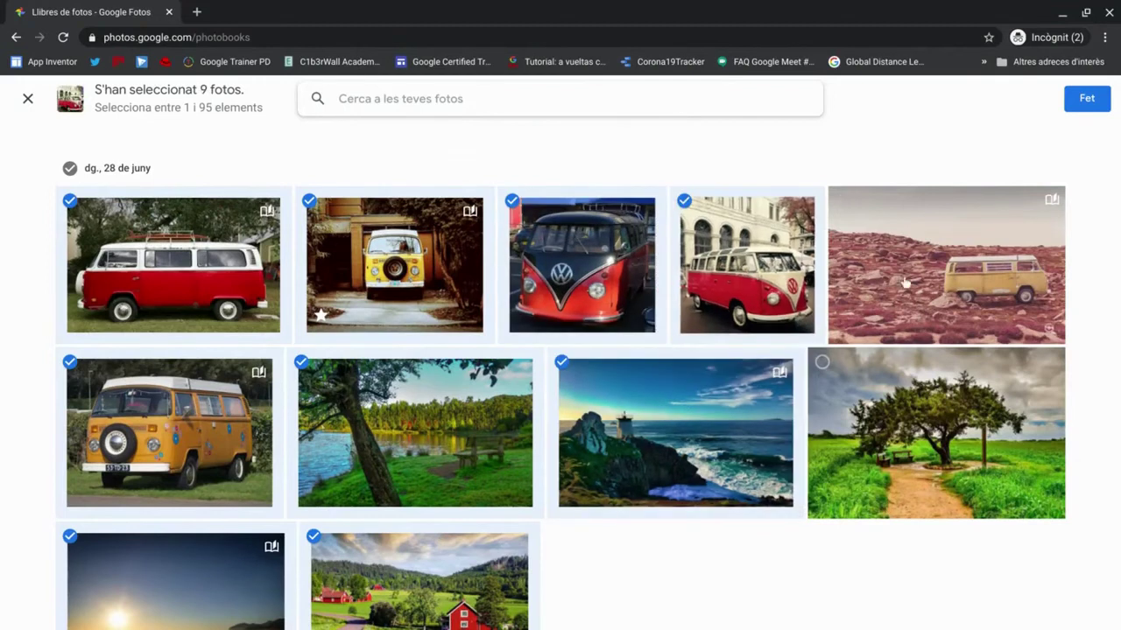
left_click(946, 263)
left_click(936, 433)
left_click(1071, 107)
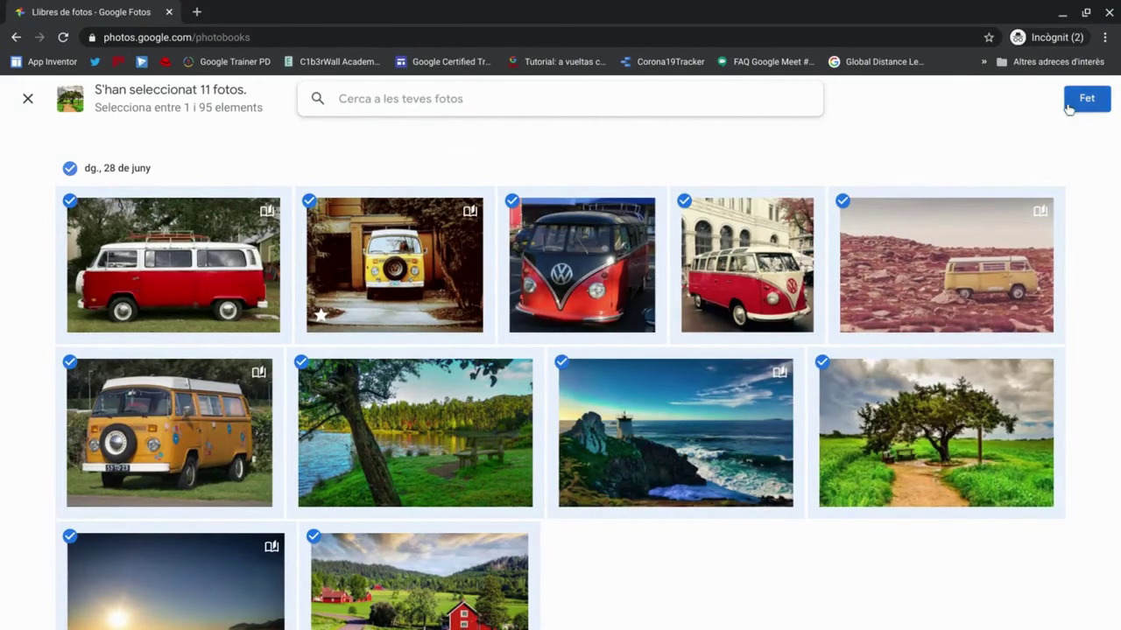
left_click(651, 387)
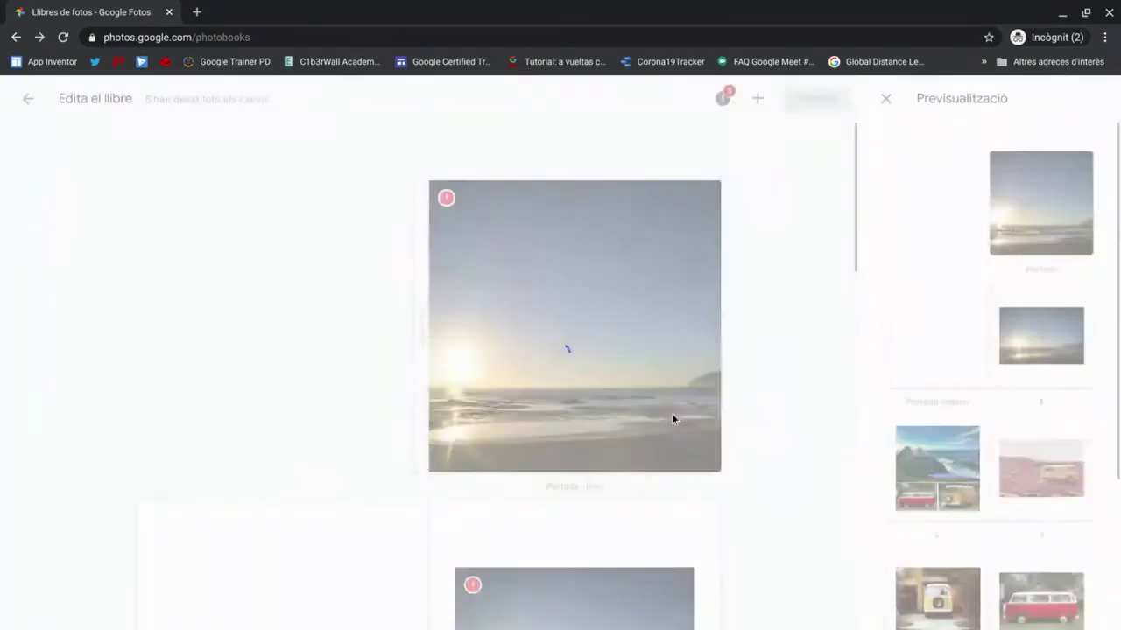
- Crop the red farmhouse landscape on page 1 by zooming in and moving the picture down to show more sky
scroll(675, 420, "down", 3)
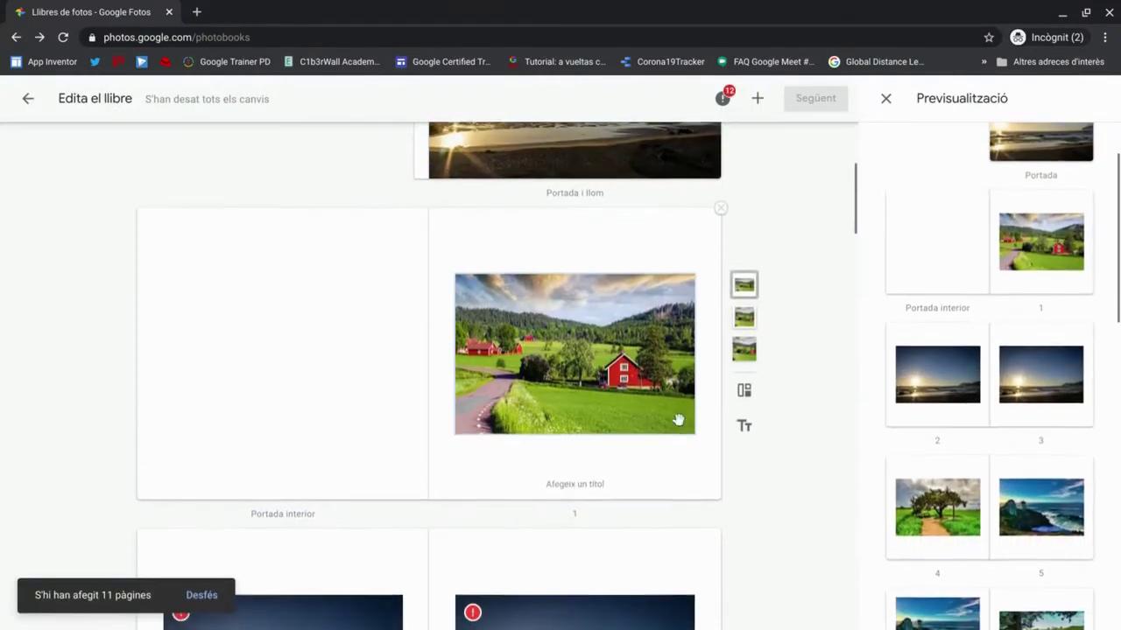
left_click(588, 331)
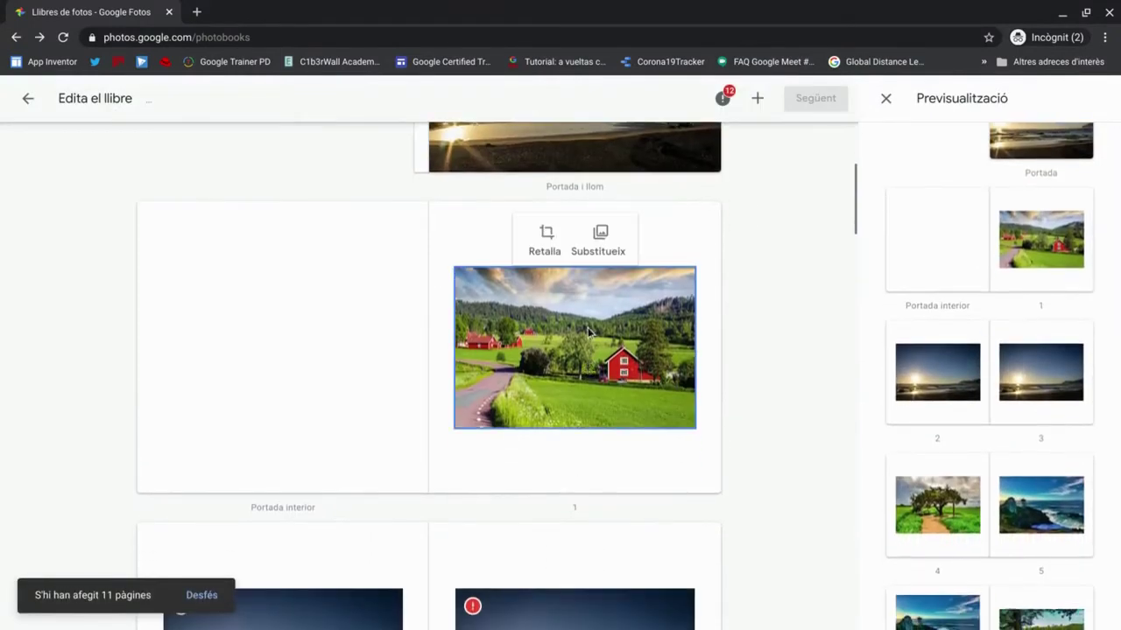
left_click(549, 238)
left_click_drag(520, 253, 588, 256)
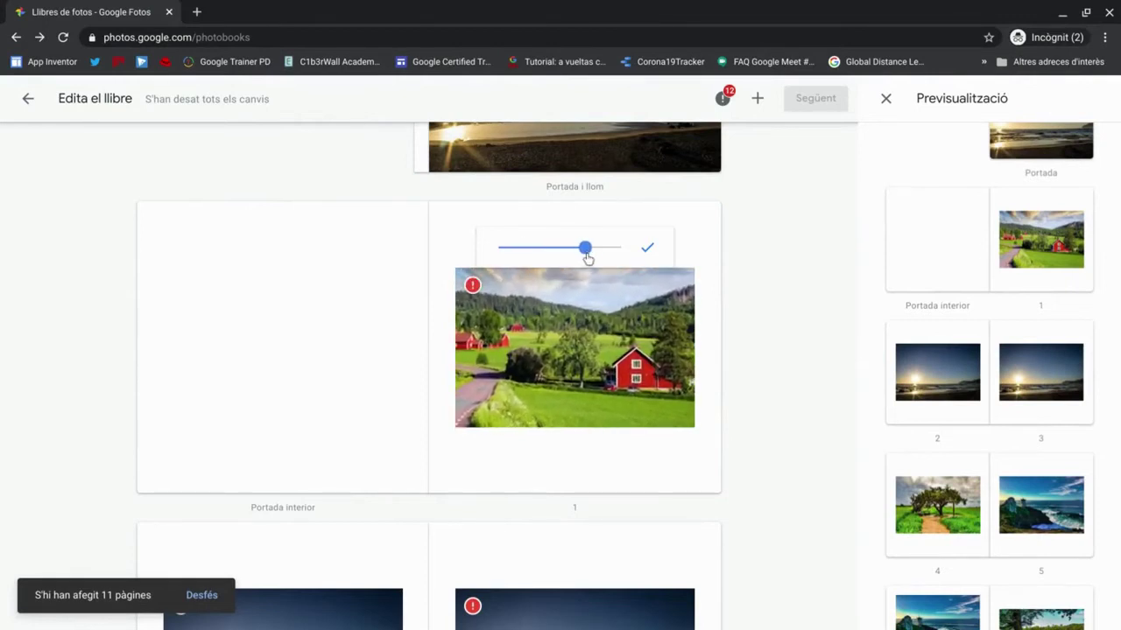
left_click_drag(604, 328, 605, 355)
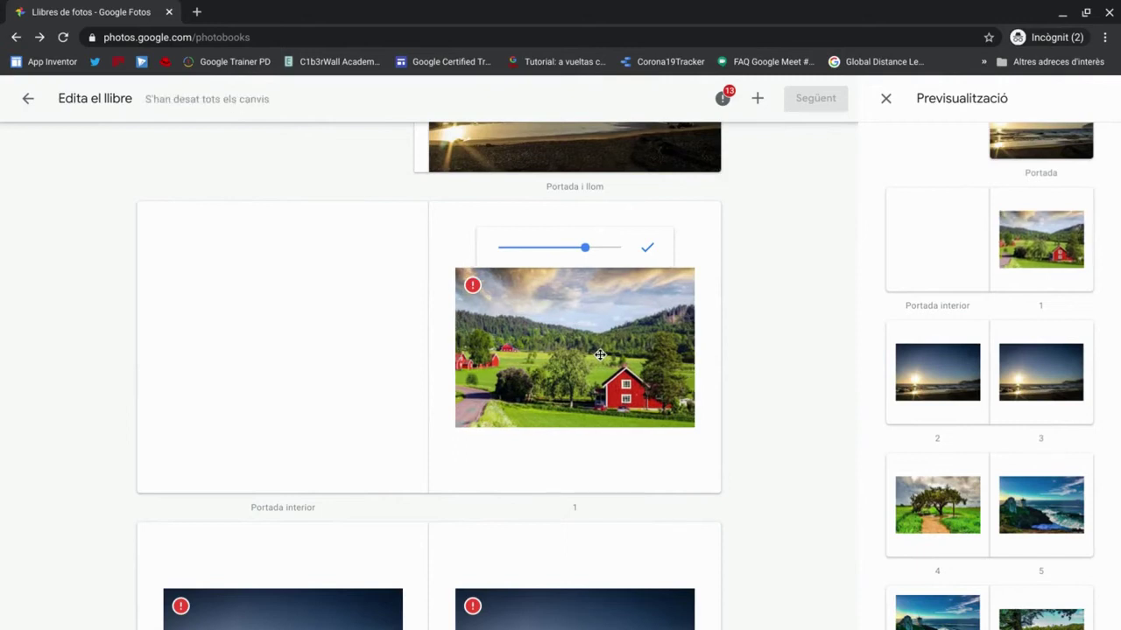
left_click(645, 253)
- Apply the second single-photo layout, a square crop, to the beach sunset on page 2
scroll(420, 371, "down", 4)
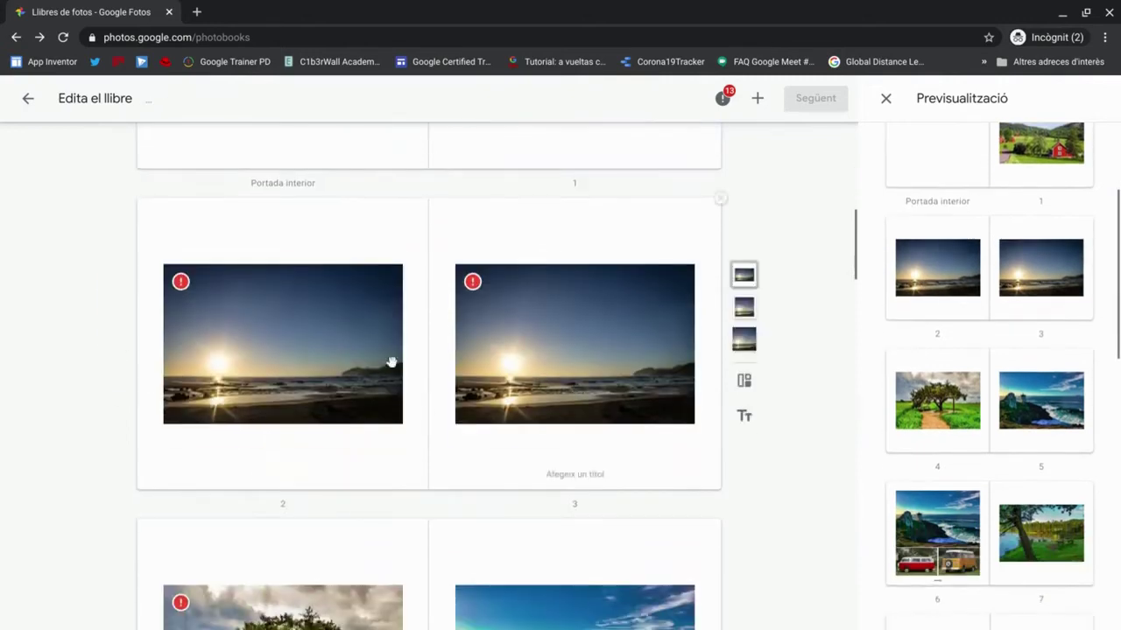
left_click(114, 308)
- Crop the lighthouse coast photo on page 5 by zooming in and repositioning it so the lighthouse sits nearer the centre
scroll(574, 500, "down", 3)
left_click(551, 415)
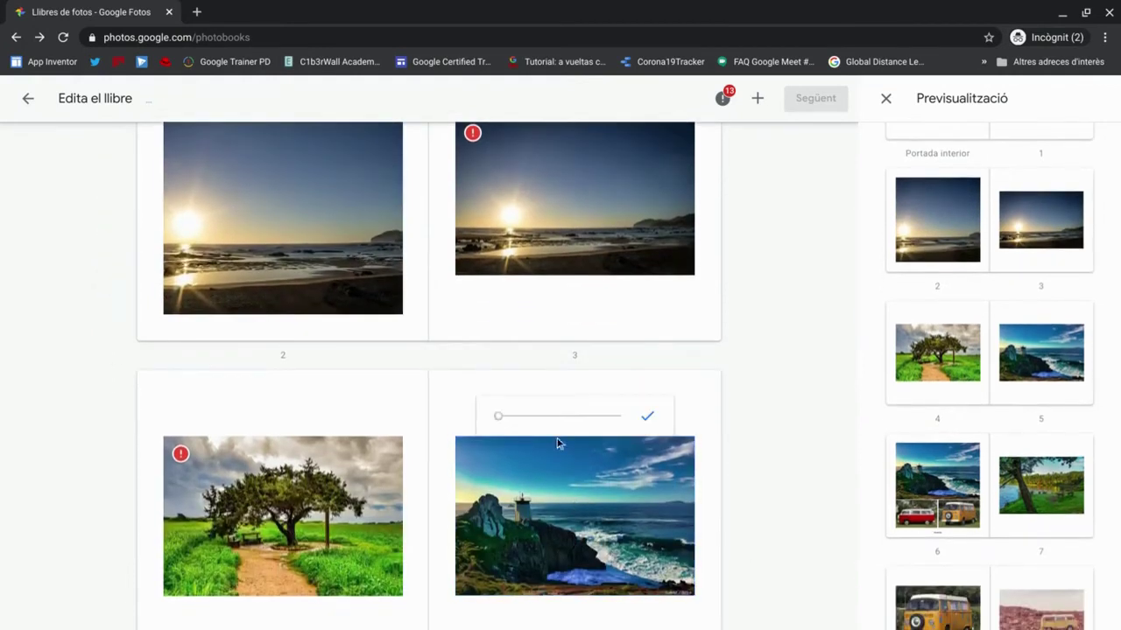
left_click_drag(497, 418, 577, 418)
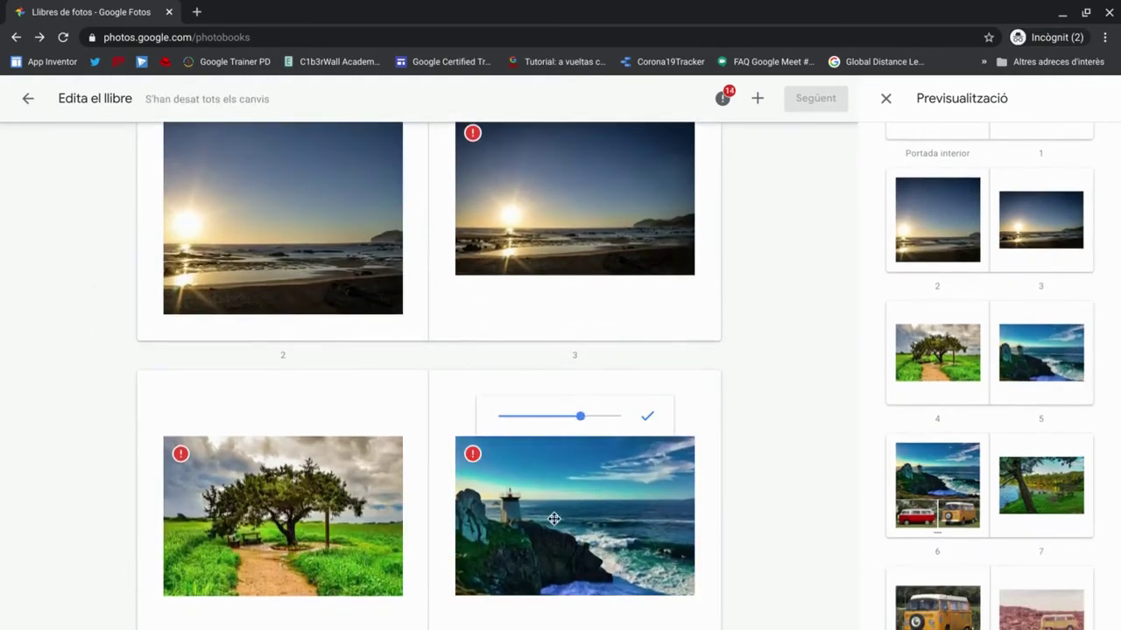
left_click_drag(556, 515, 596, 547)
left_click(647, 416)
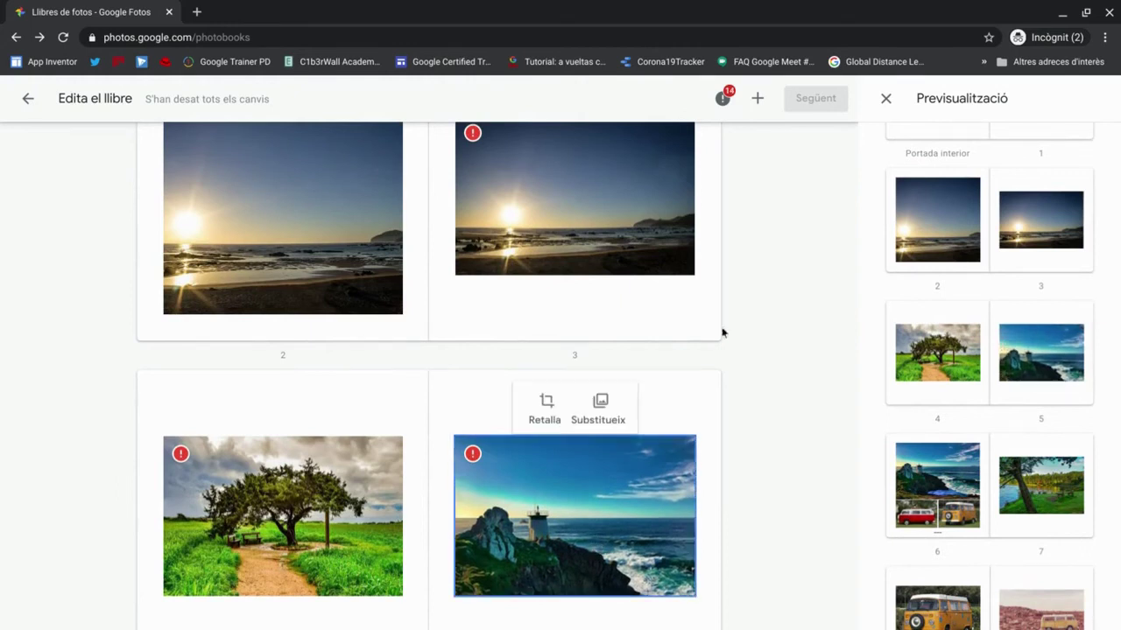
- Add photo pages with the red-and-white van in the garden, yellow van, lakeside tree and orange van, allowing duplicates
left_click(751, 100)
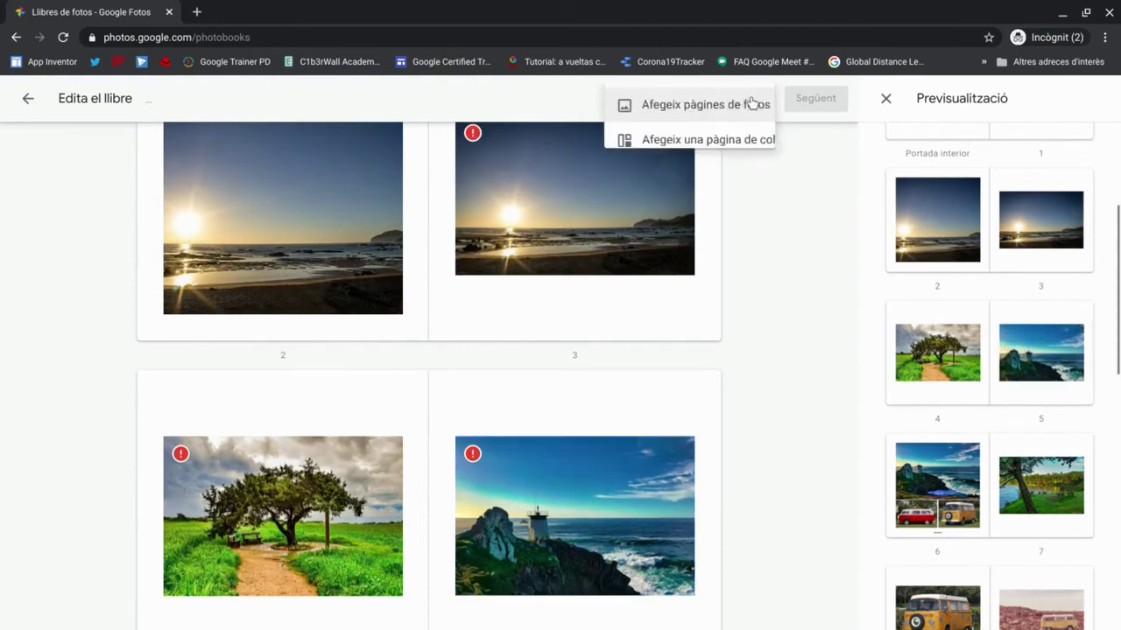
left_click(690, 110)
left_click(175, 264)
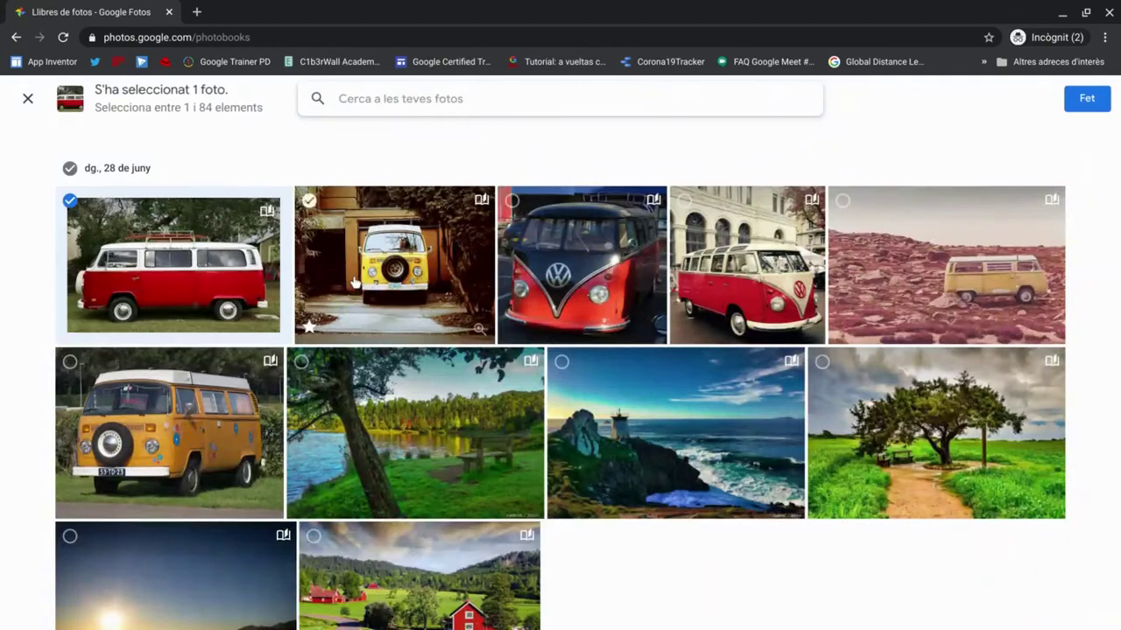
left_click(395, 264)
left_click(416, 432)
left_click(170, 432)
left_click(1103, 100)
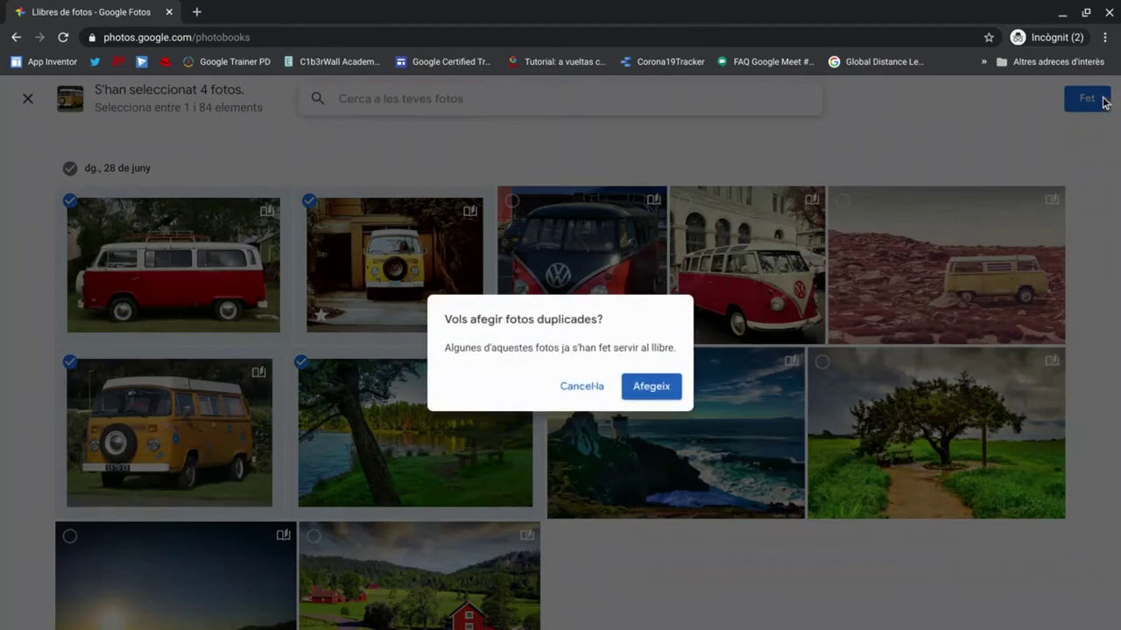
left_click(651, 393)
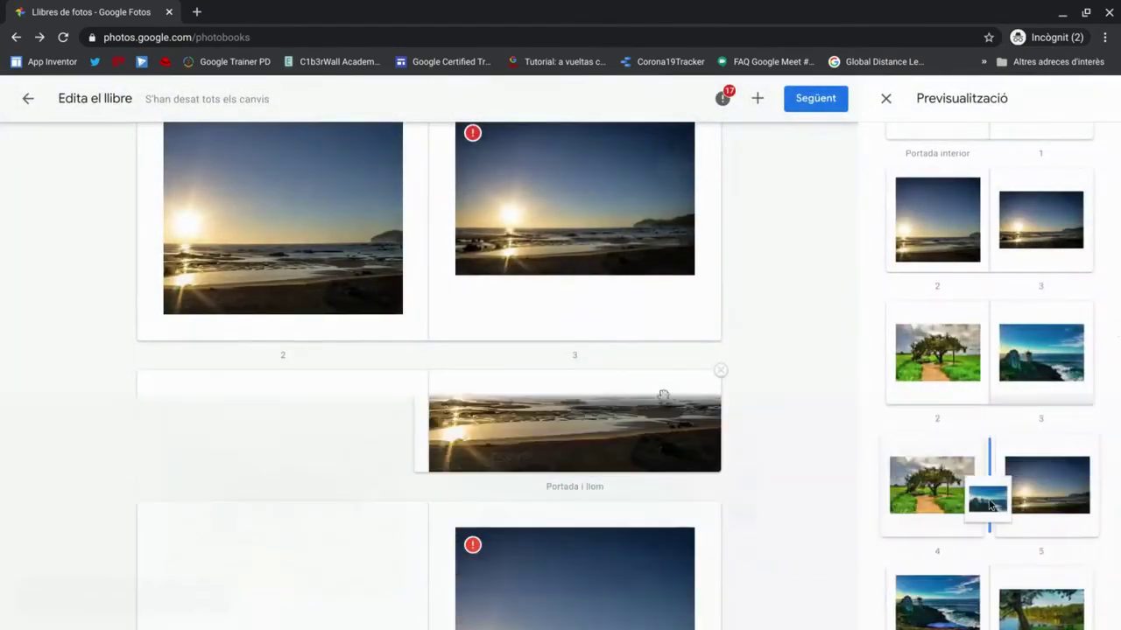
- Try reordering the book's pages, moving the lighthouse coast, collage and orange van pages to other positions
left_click_drag(989, 505, 989, 503)
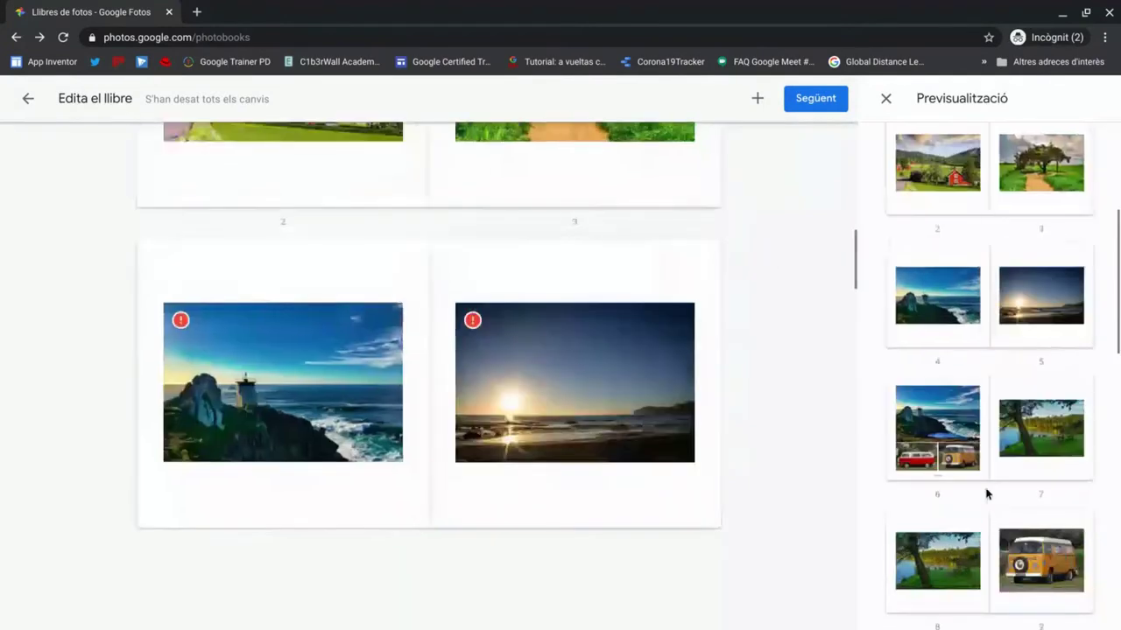
left_click_drag(984, 435, 1007, 571)
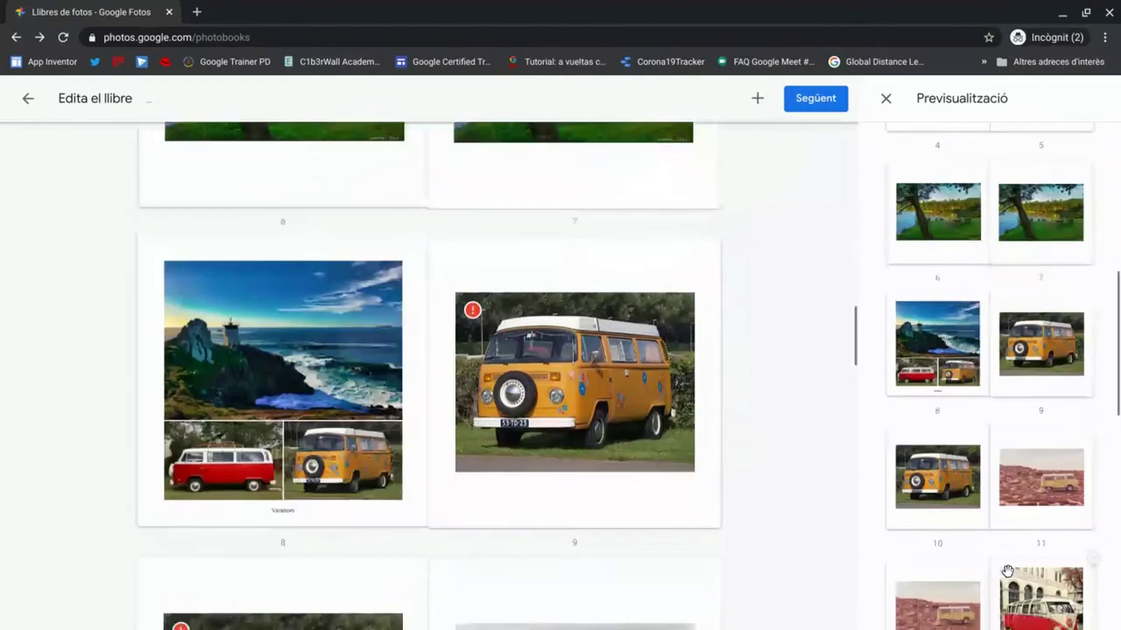
left_click_drag(585, 391, 434, 208)
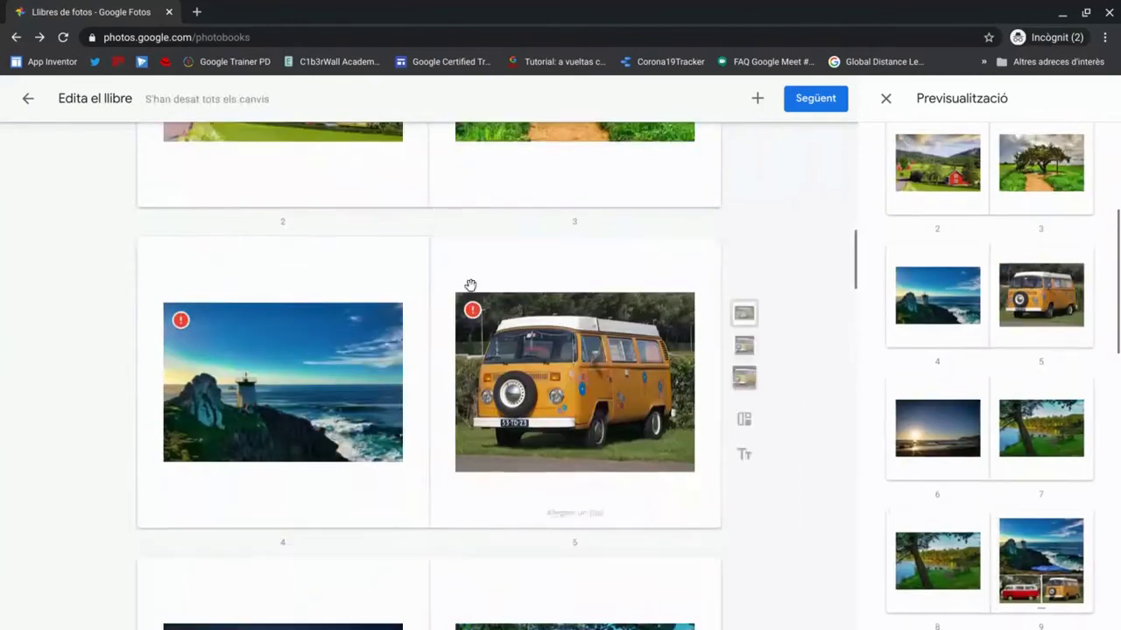
left_click_drag(307, 327, 440, 507)
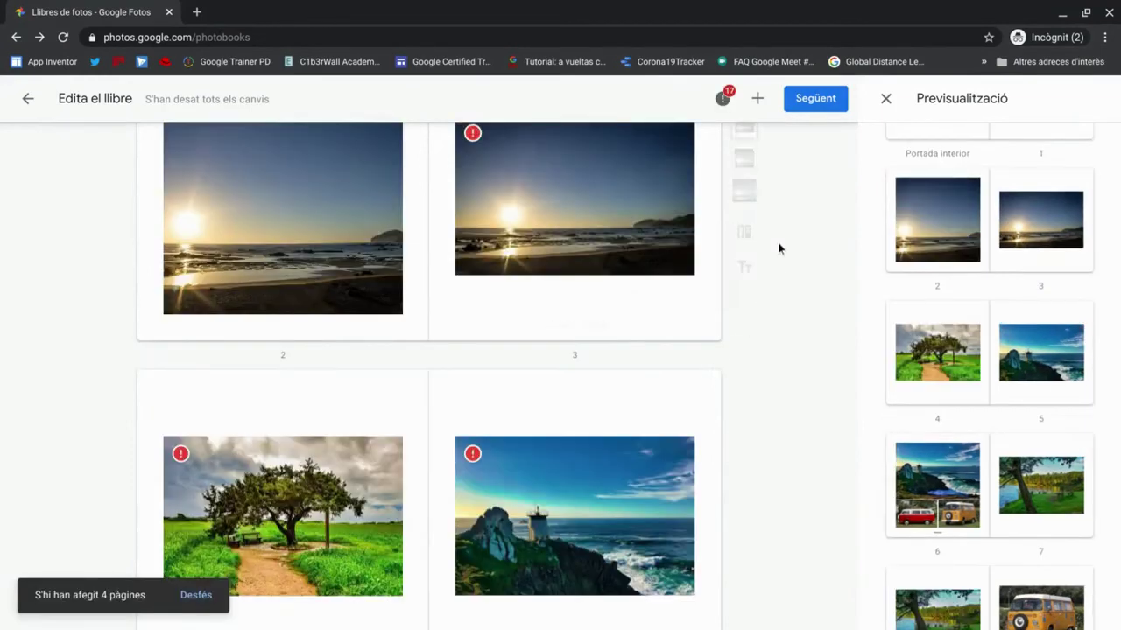
- Choose the 23 x 23 cm hardcover type for the photo book order and set the quantity to 1
left_click(819, 101)
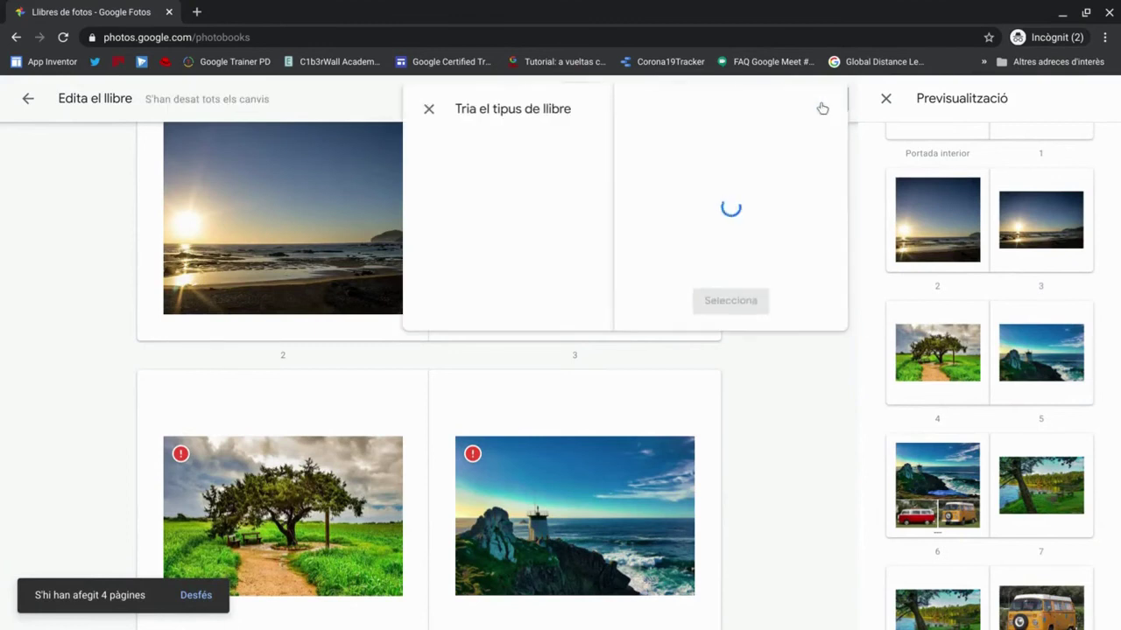
left_click(644, 240)
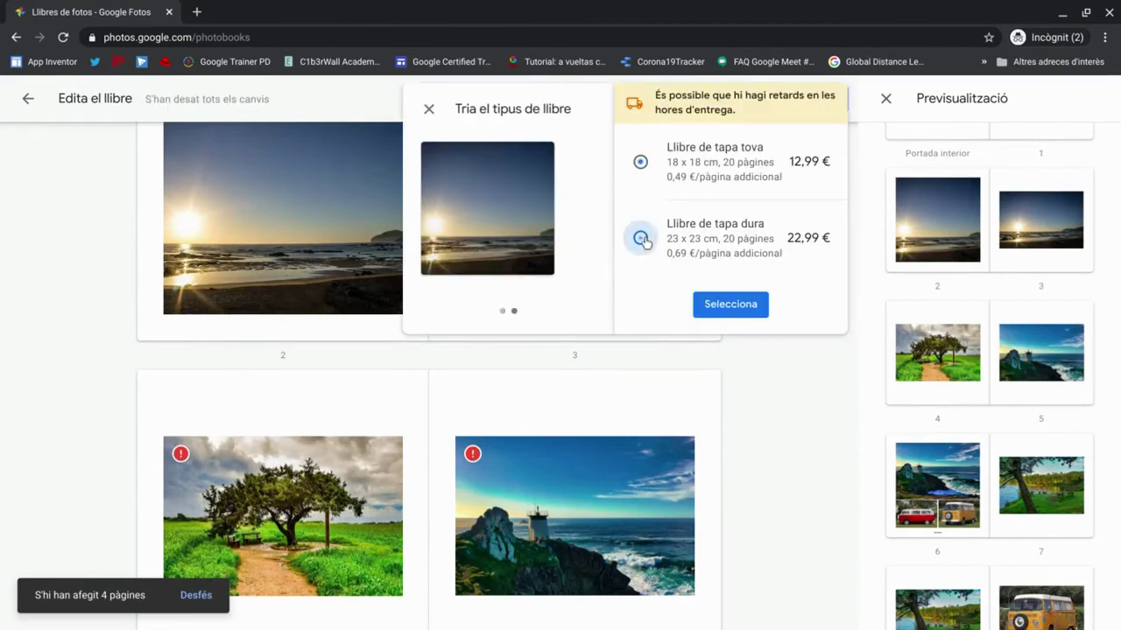
left_click(642, 163)
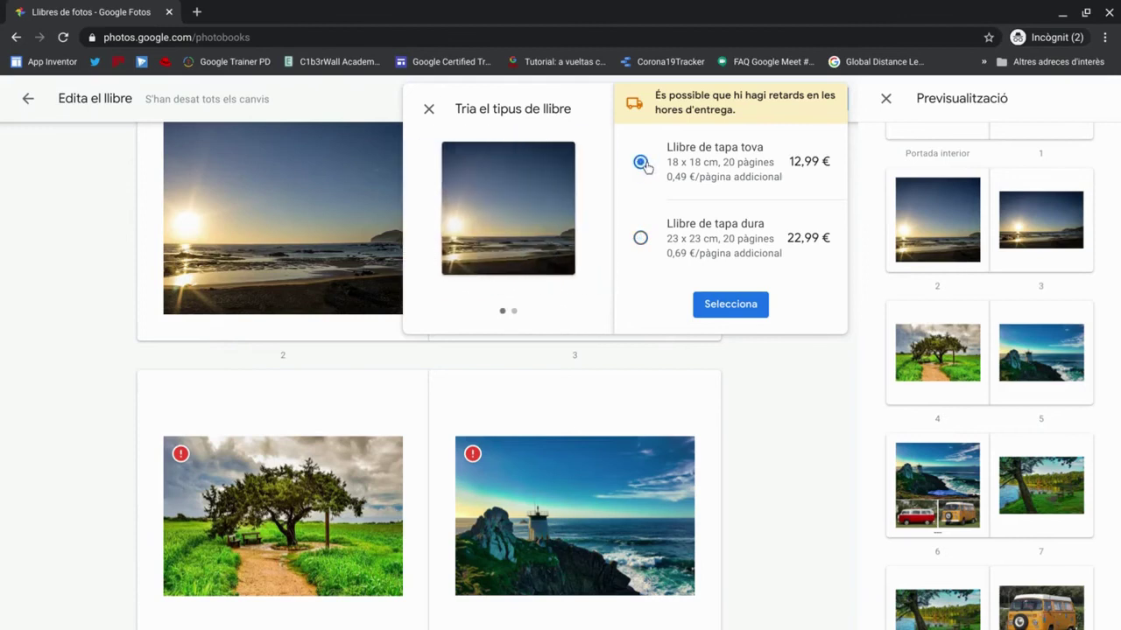
left_click(644, 238)
left_click(730, 304)
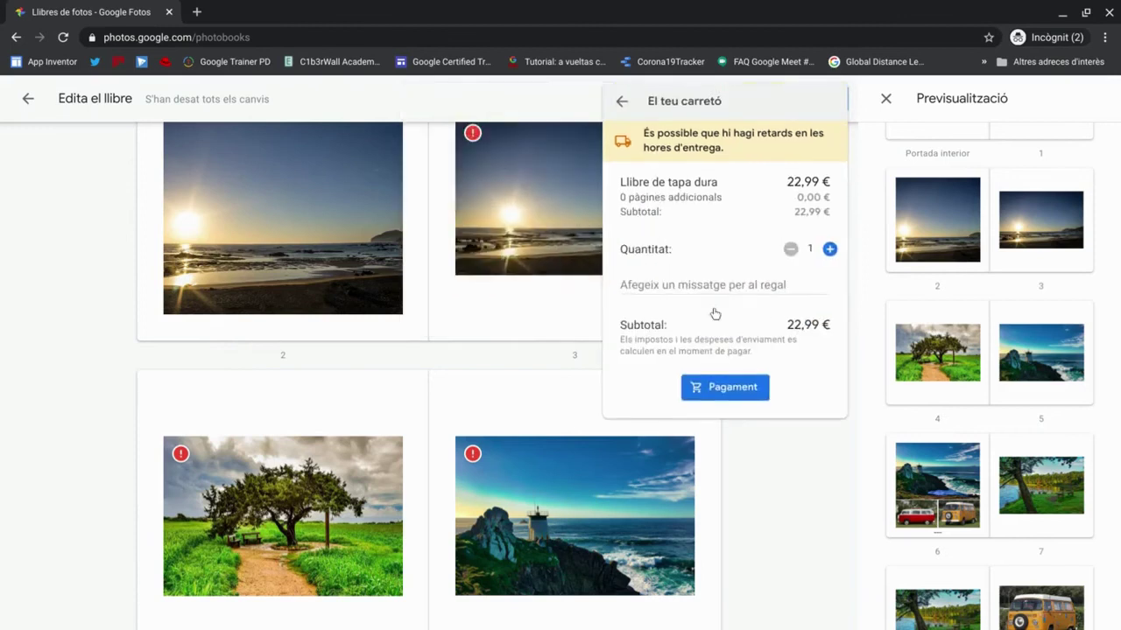
left_click(830, 249)
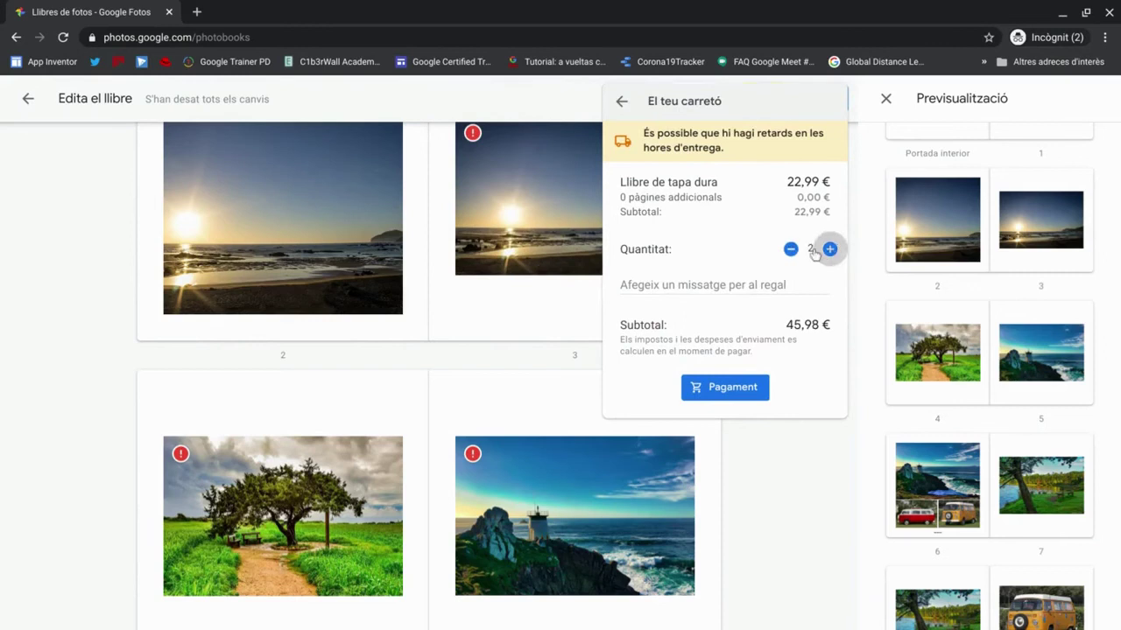
left_click(790, 249)
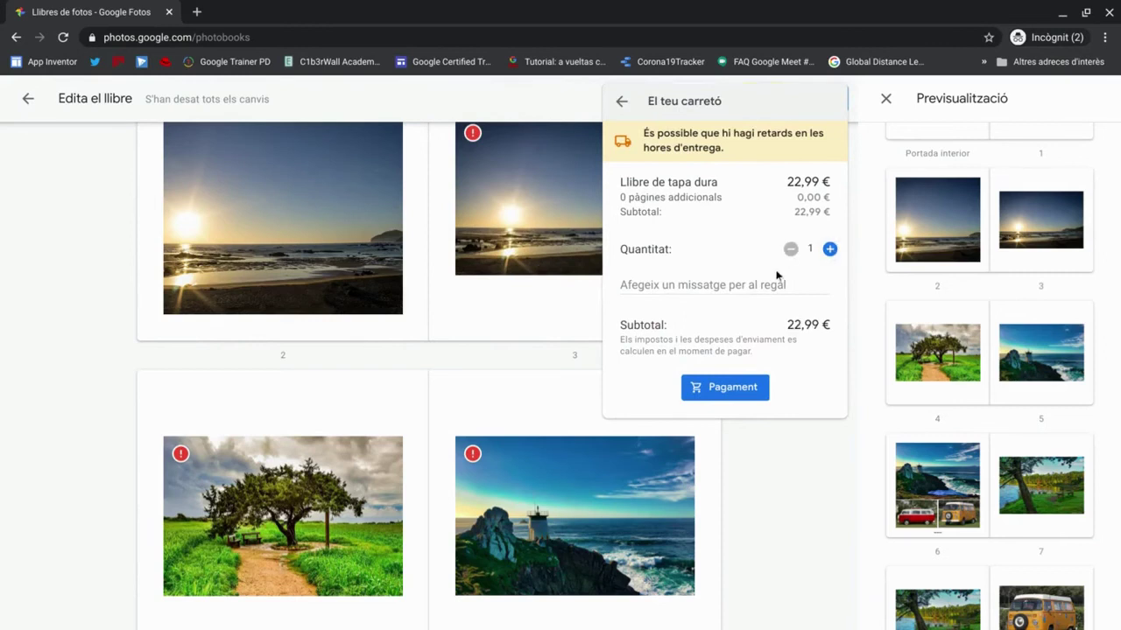
- Examine the billing details form in the checkout, and return to the photo books overview without placing the order
left_click(723, 388)
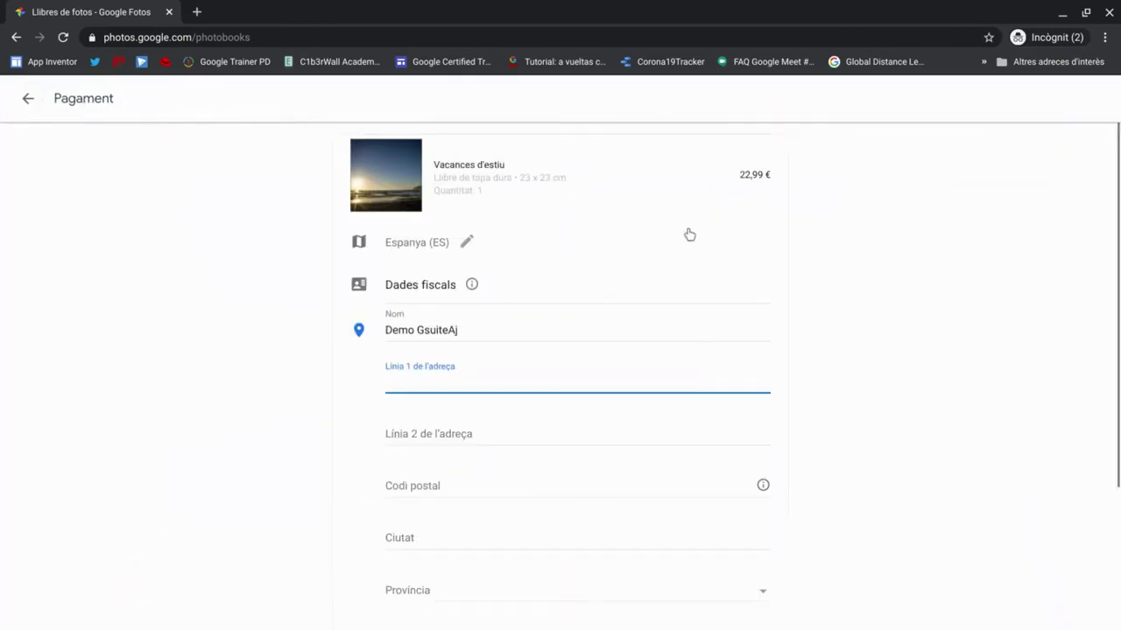
scroll(692, 269, "down", 3)
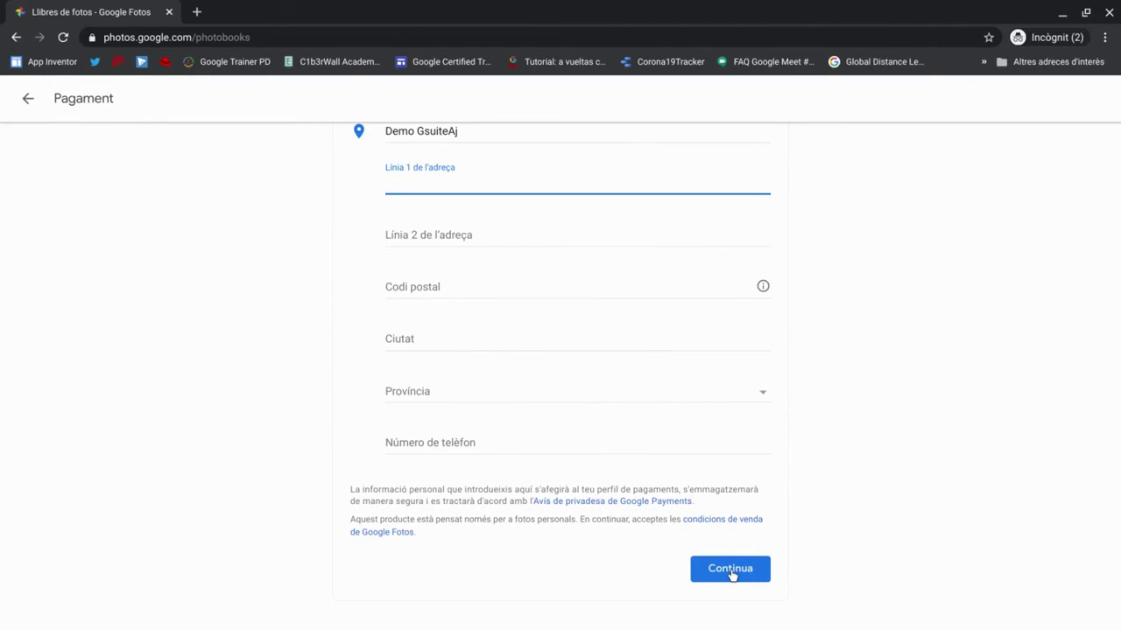
left_click(26, 101)
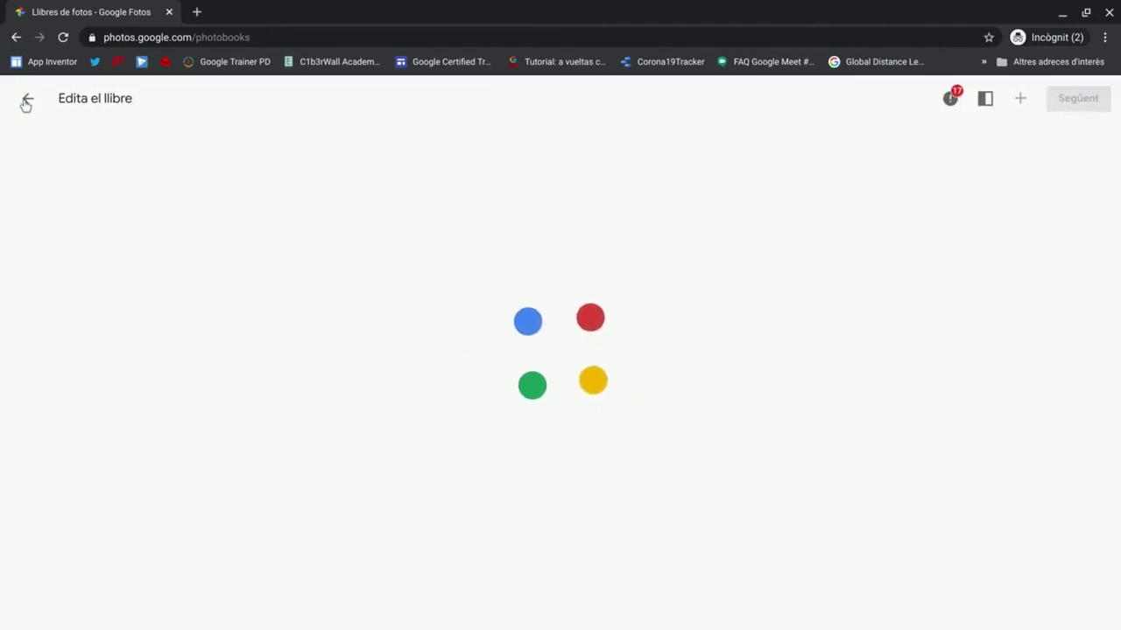
left_click(27, 99)
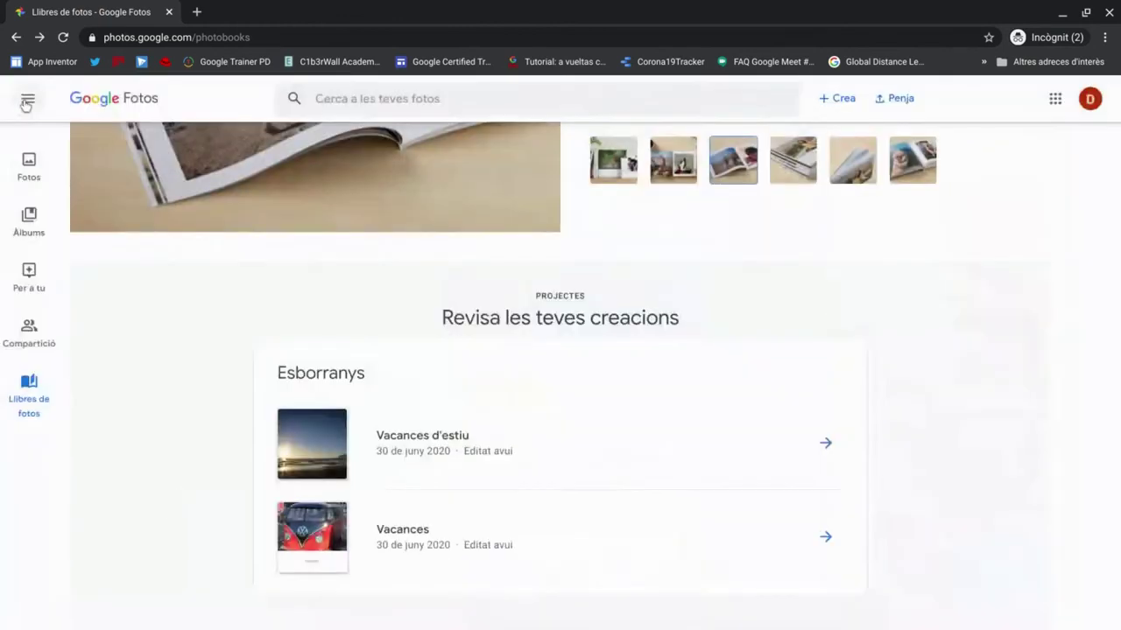